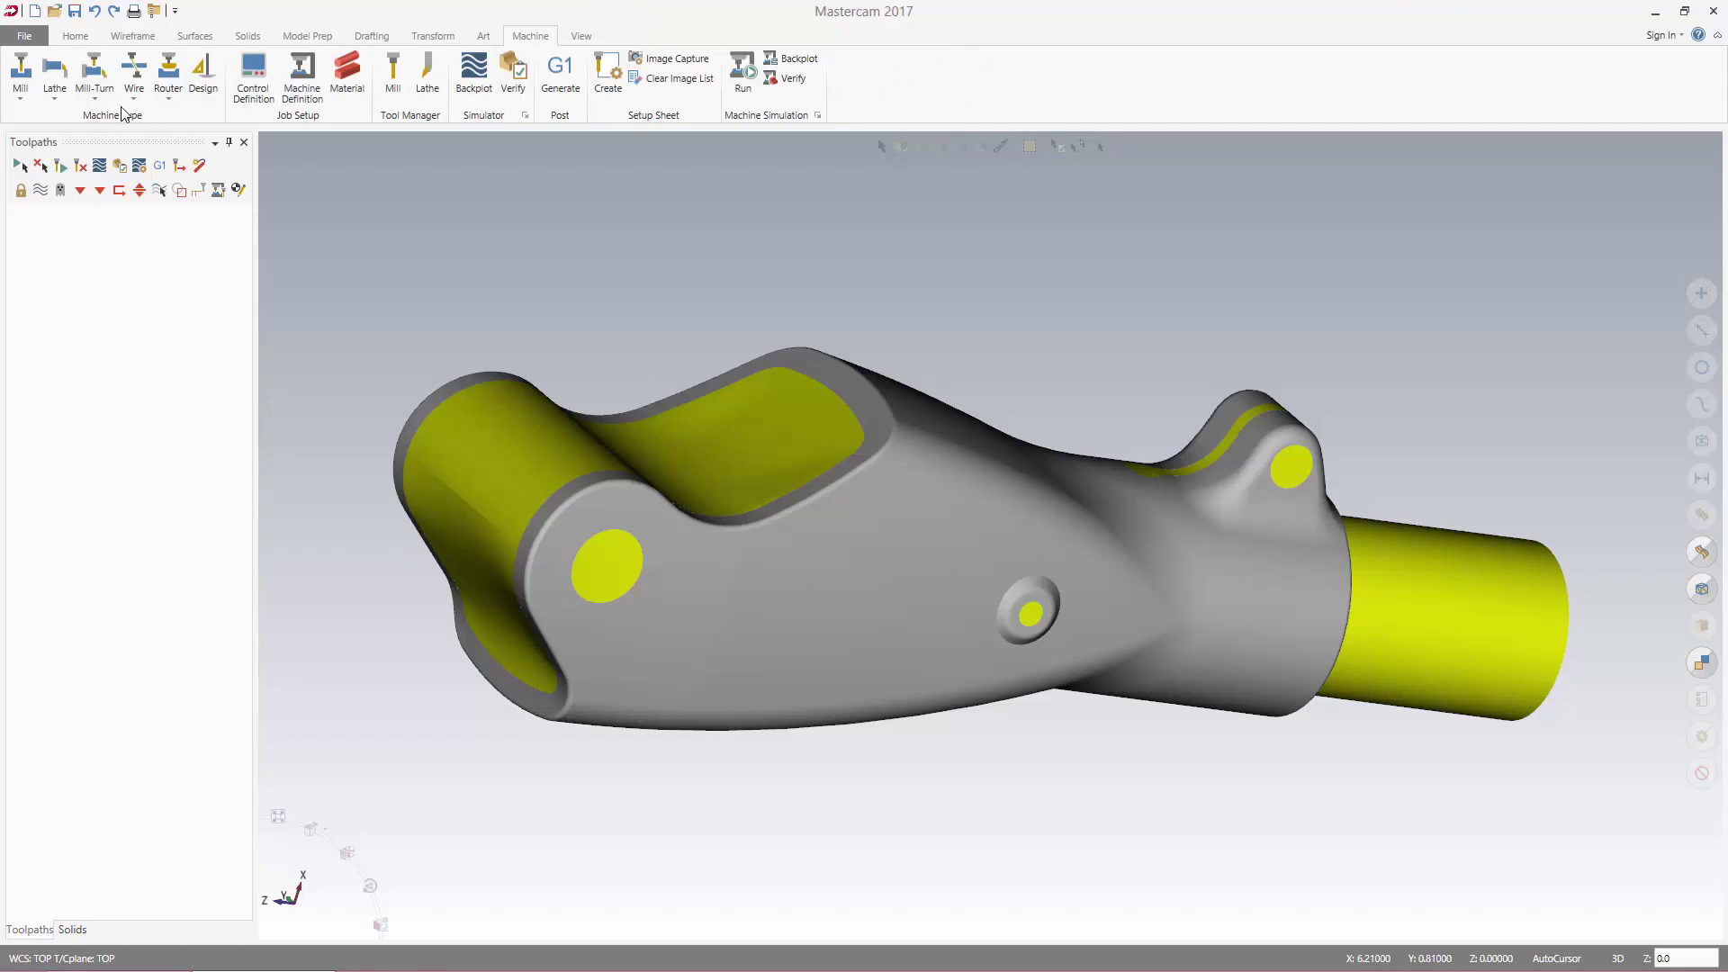
Tour the Home, Wireframe, Surfaces, Solids, Model Prep and Machine ribbon tabs
left_click(75, 37)
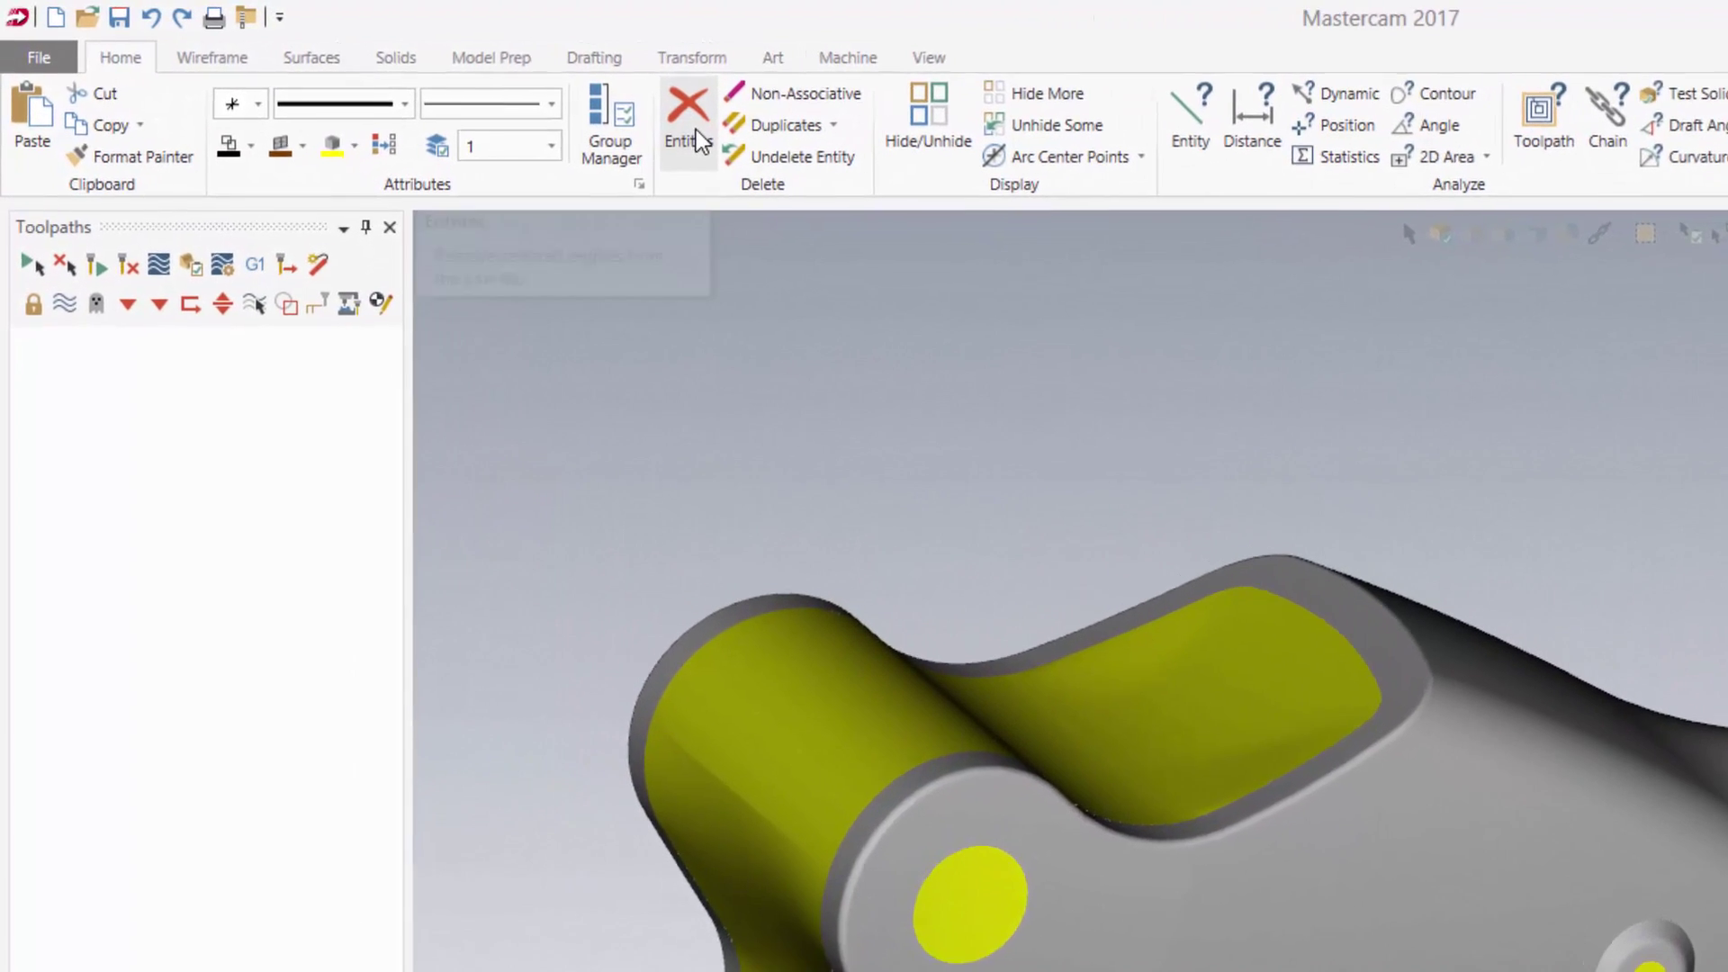
left_click(225, 61)
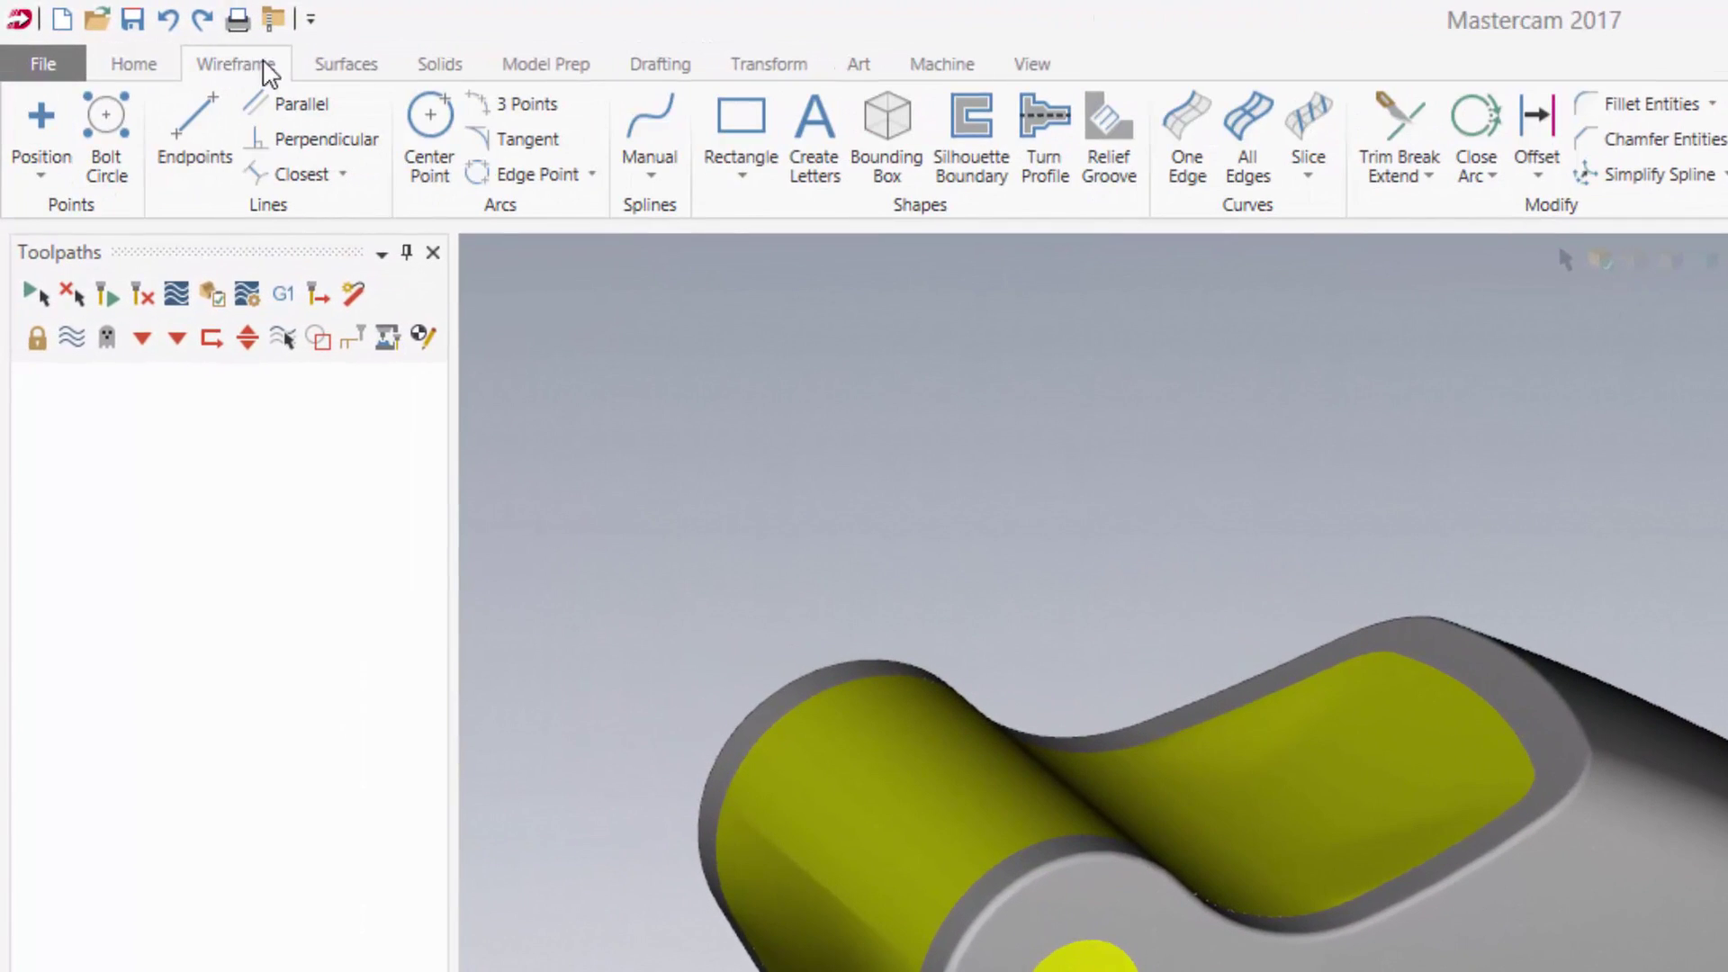
left_click(351, 64)
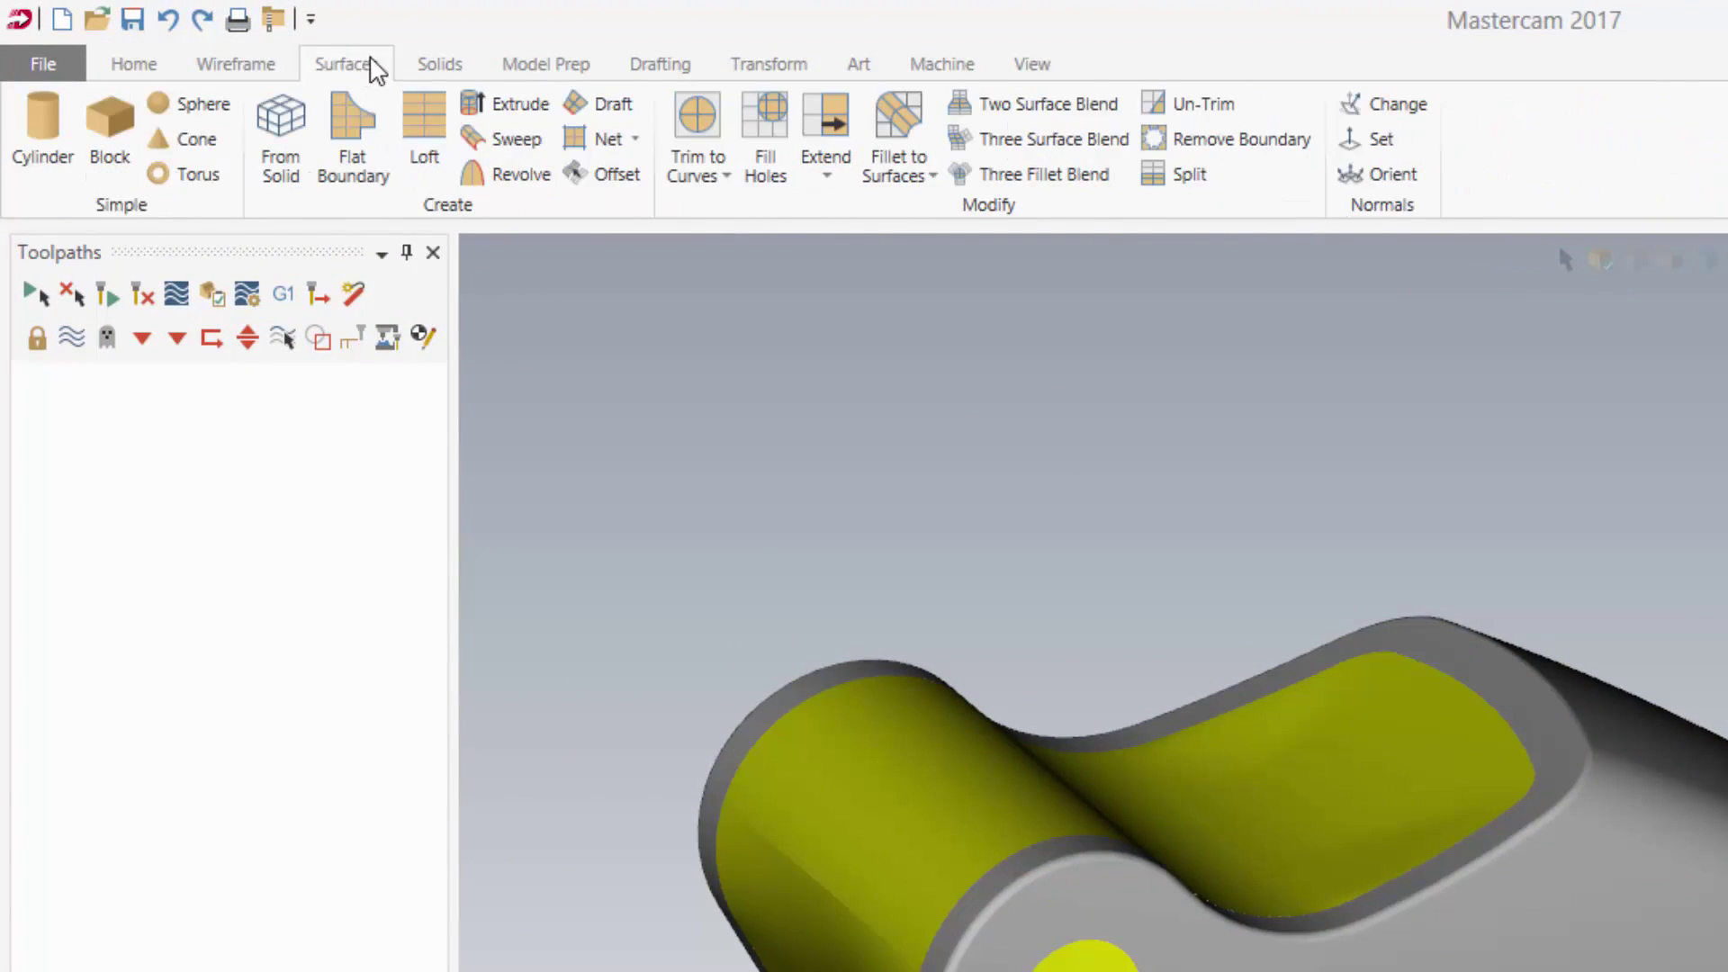
left_click(444, 69)
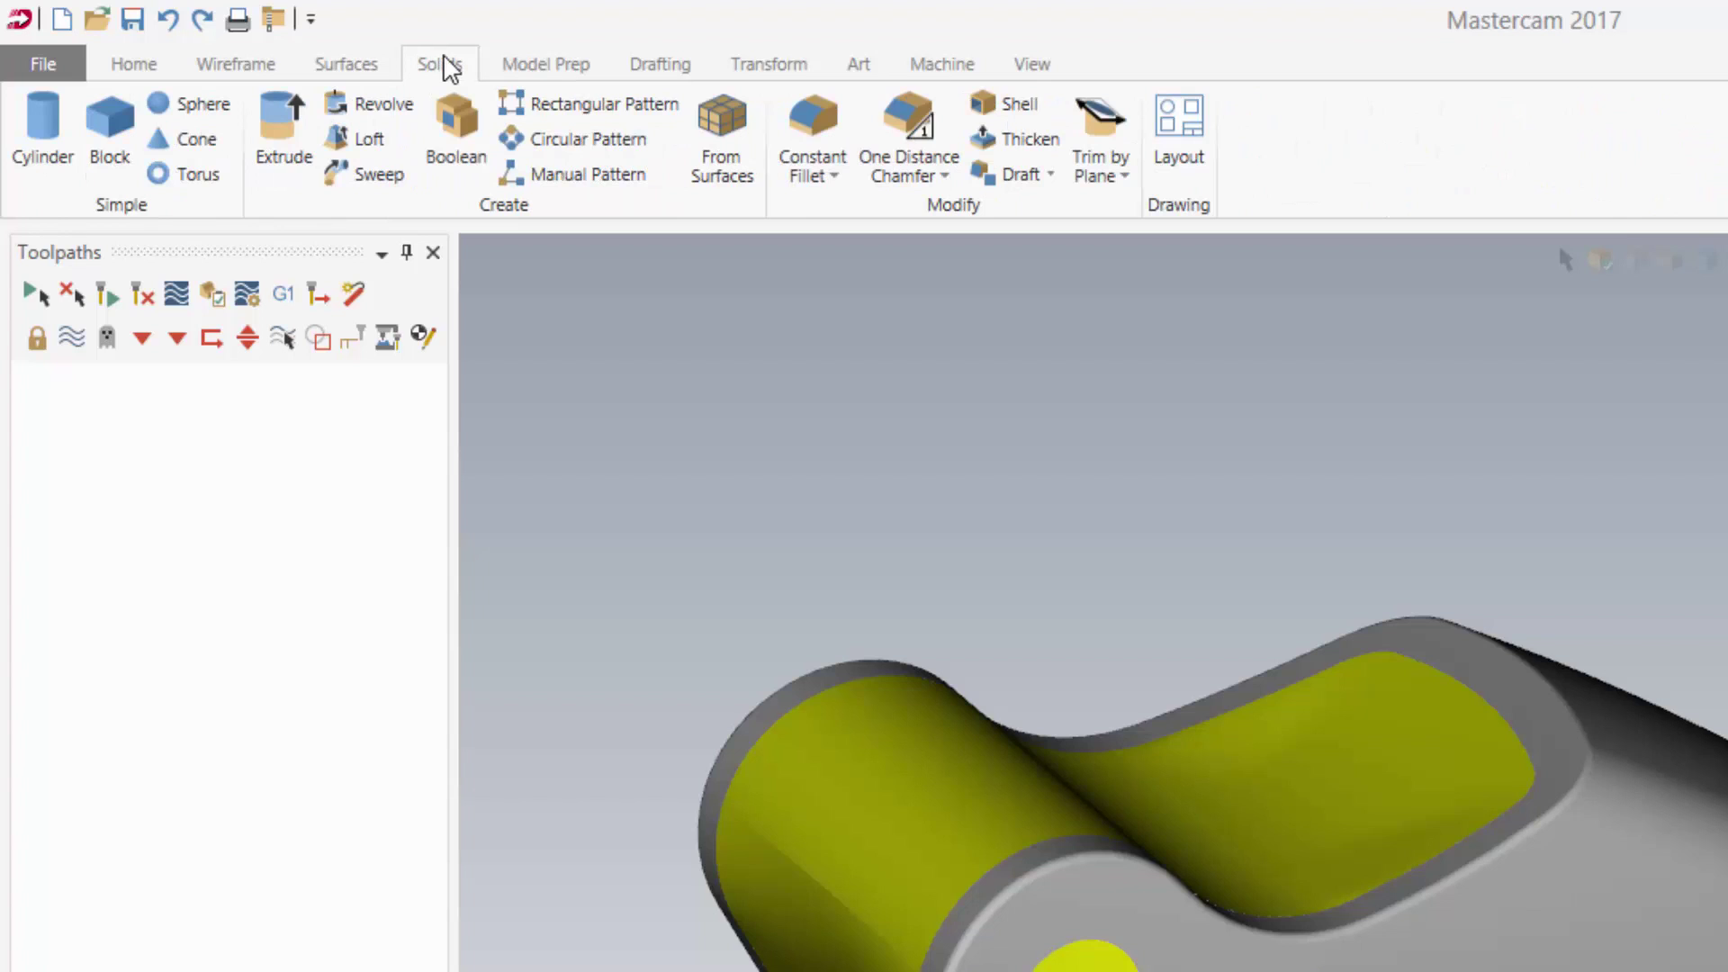
left_click(540, 69)
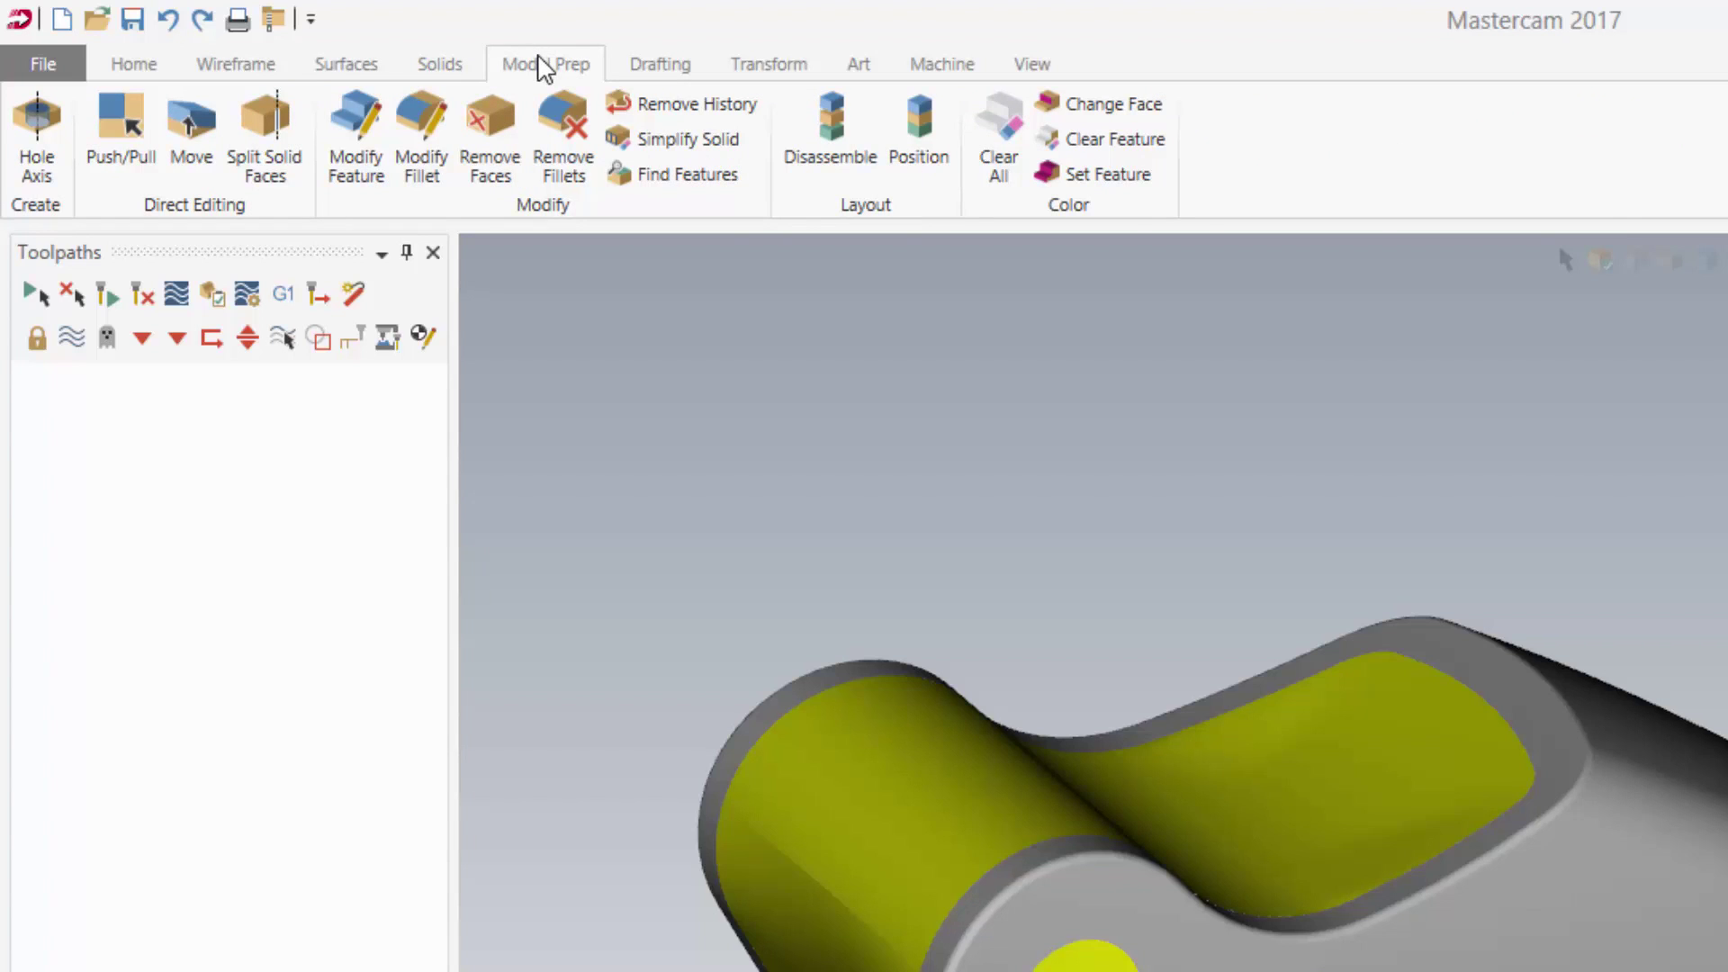
left_click(942, 72)
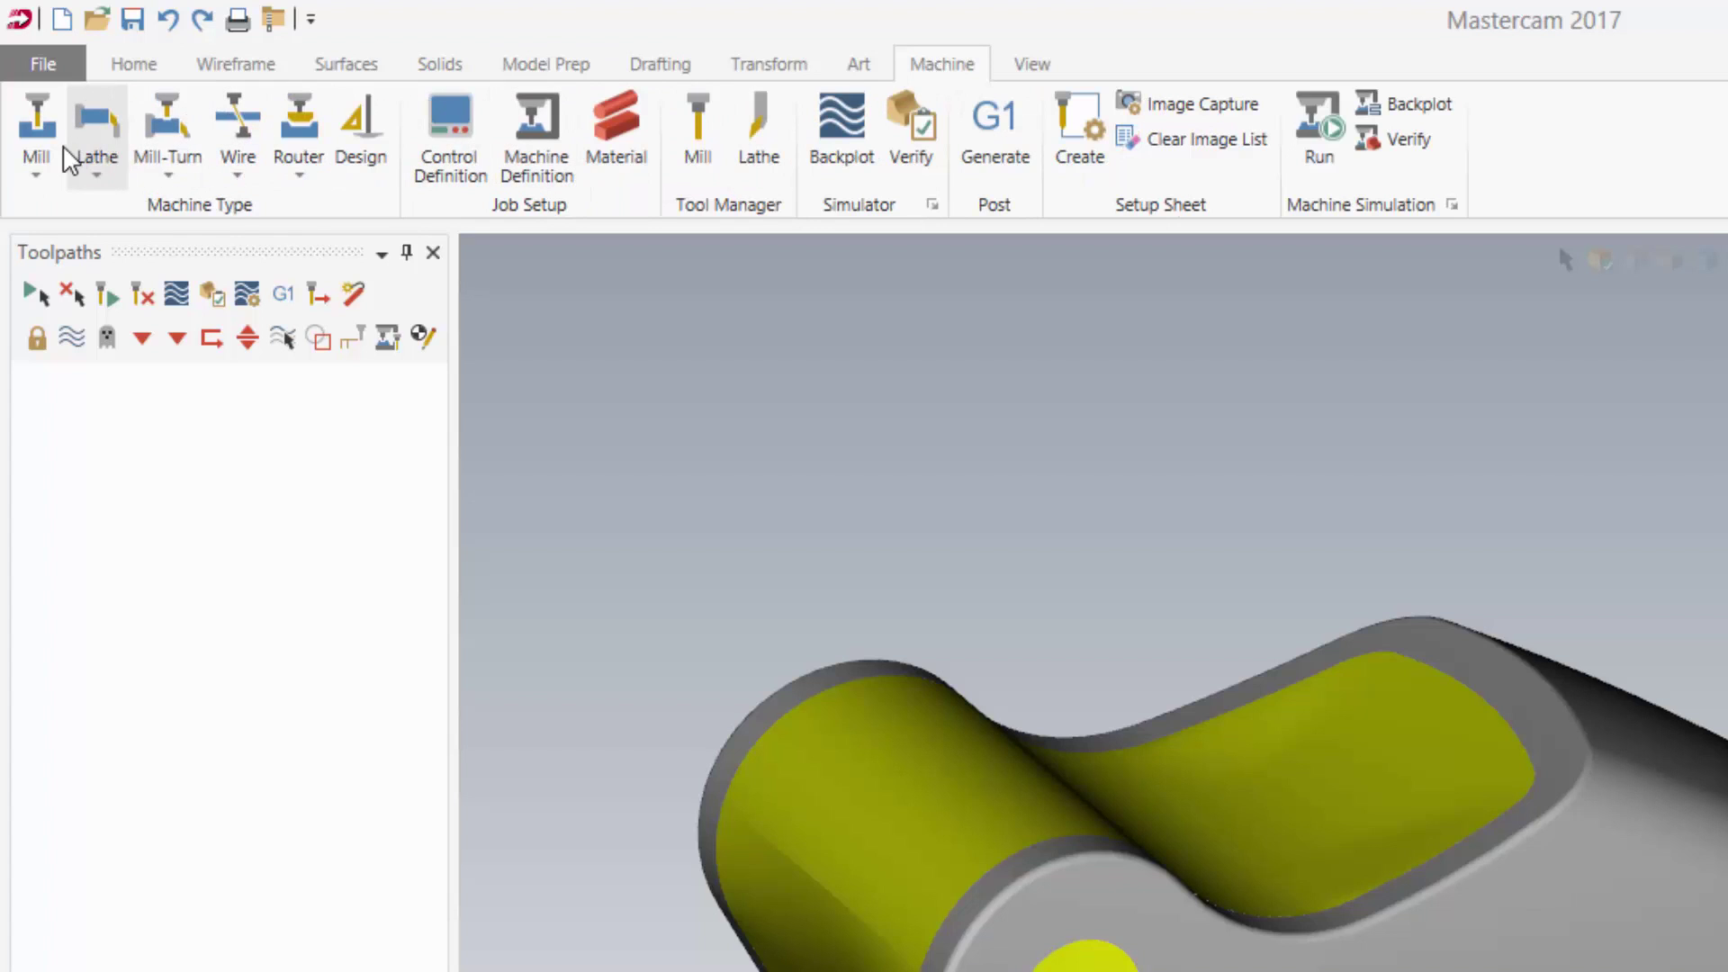
Set up the job with the default mill machine, browse the 3D toolpath gallery, and show Stock Model options
left_click(39, 160)
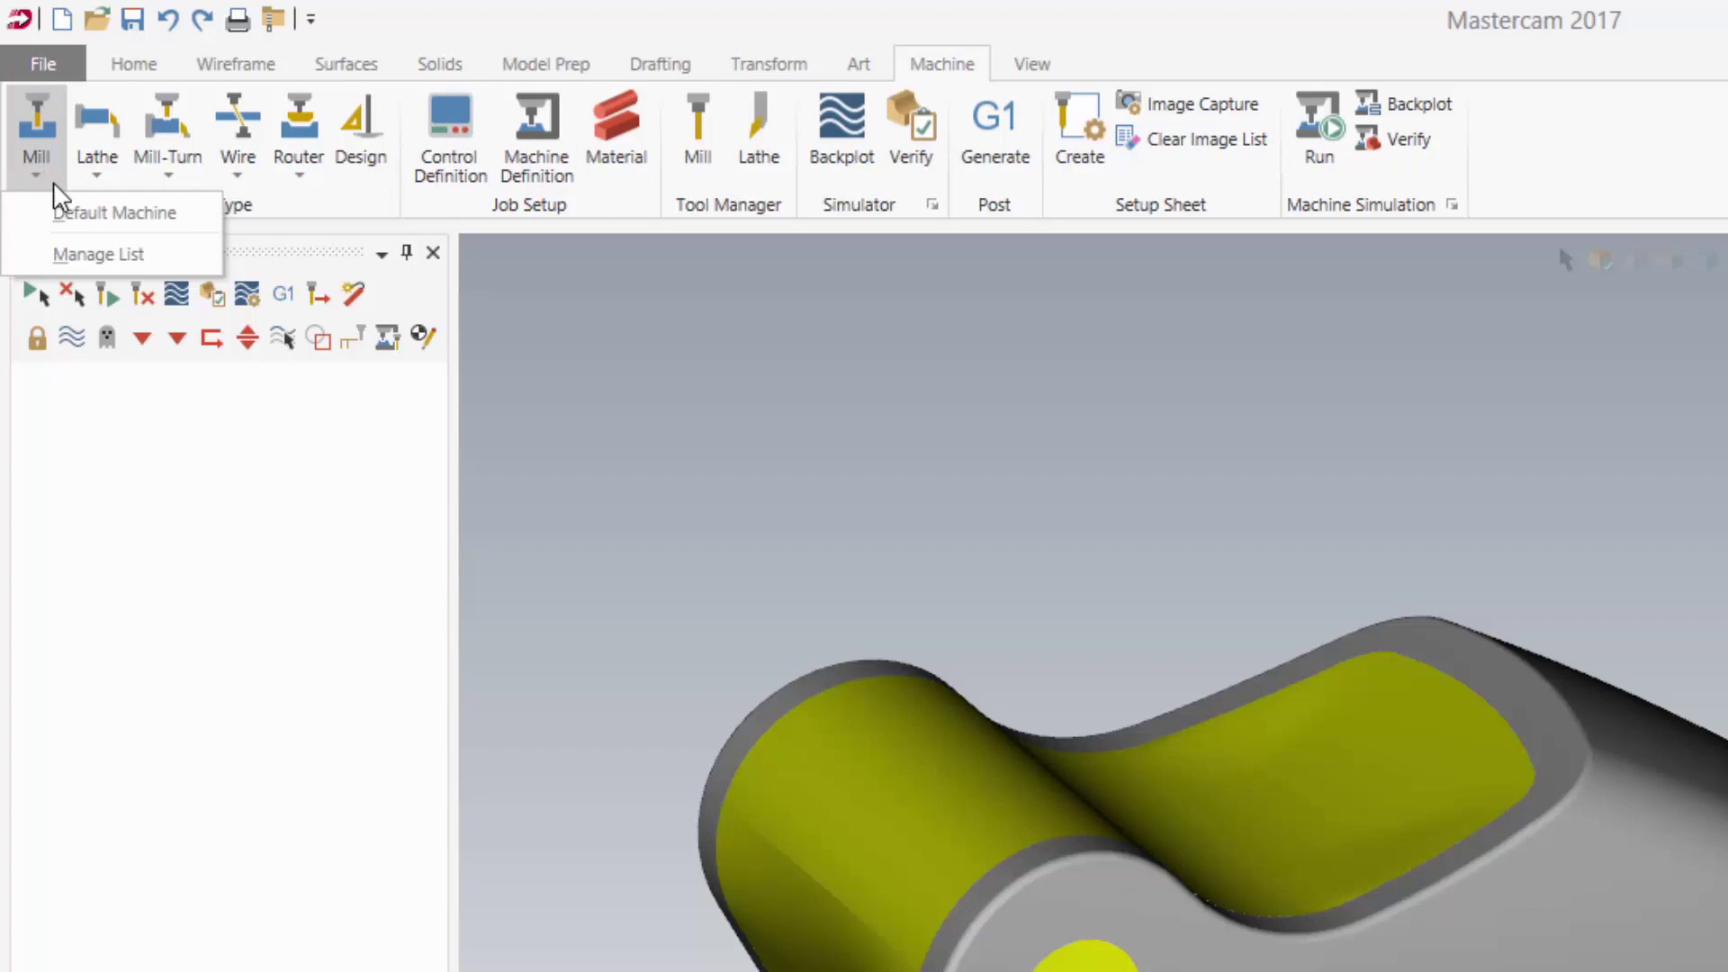
left_click(108, 212)
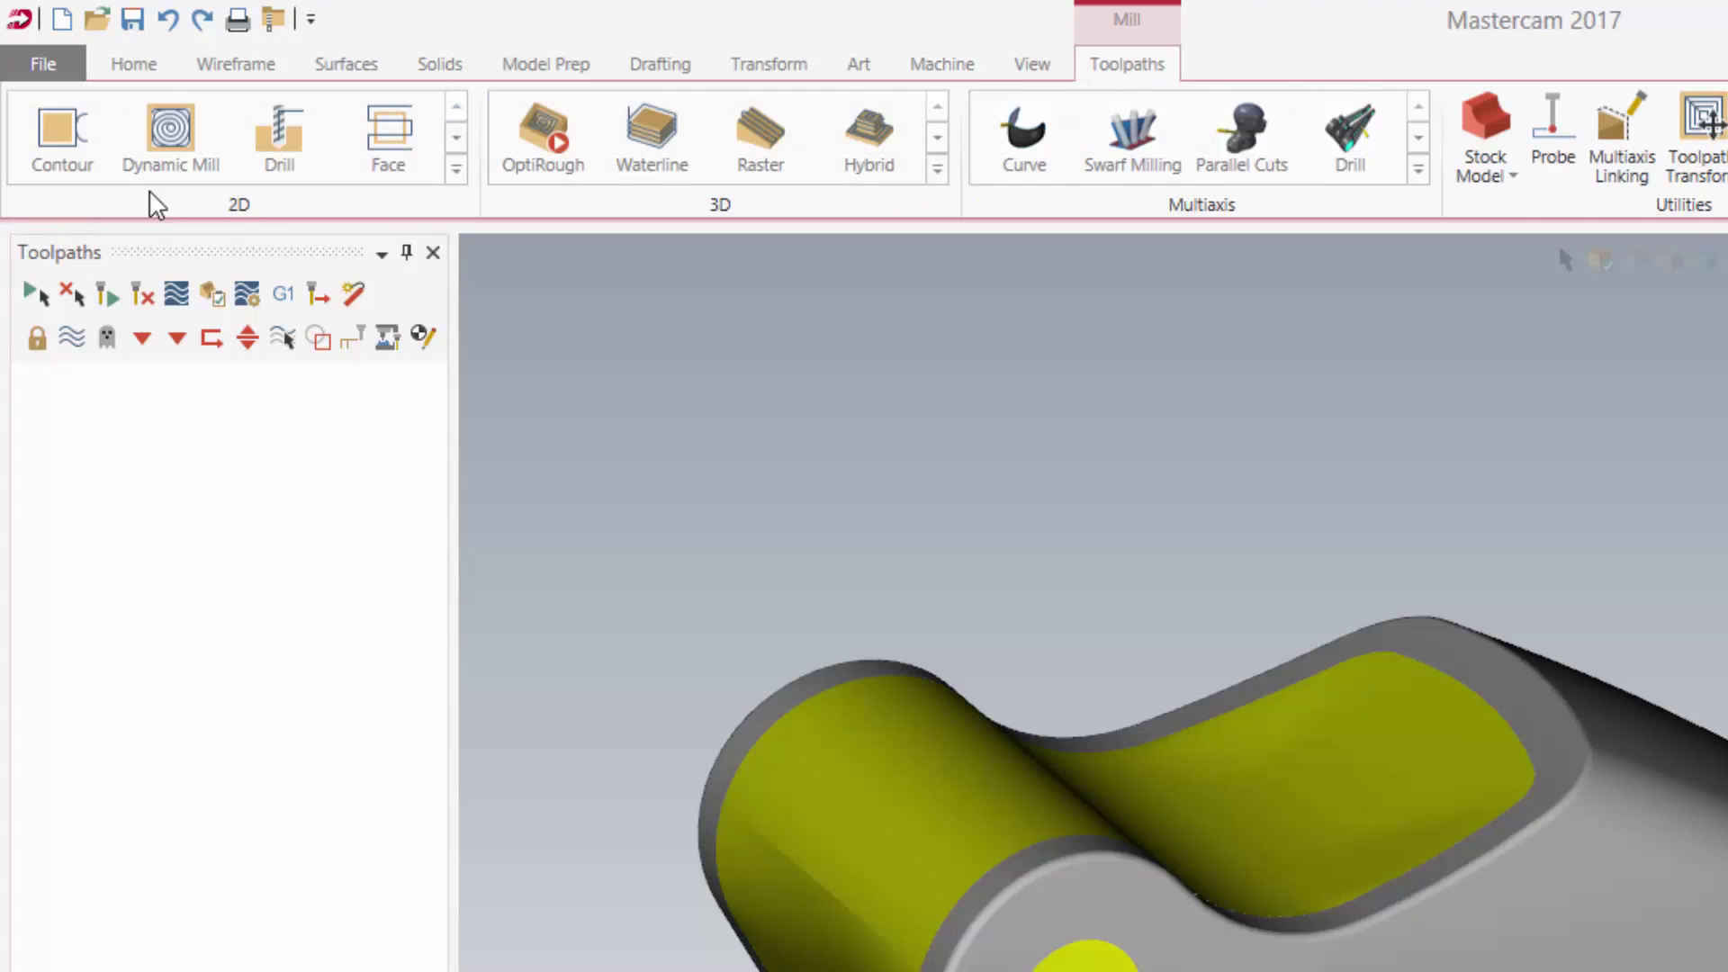
left_click(937, 169)
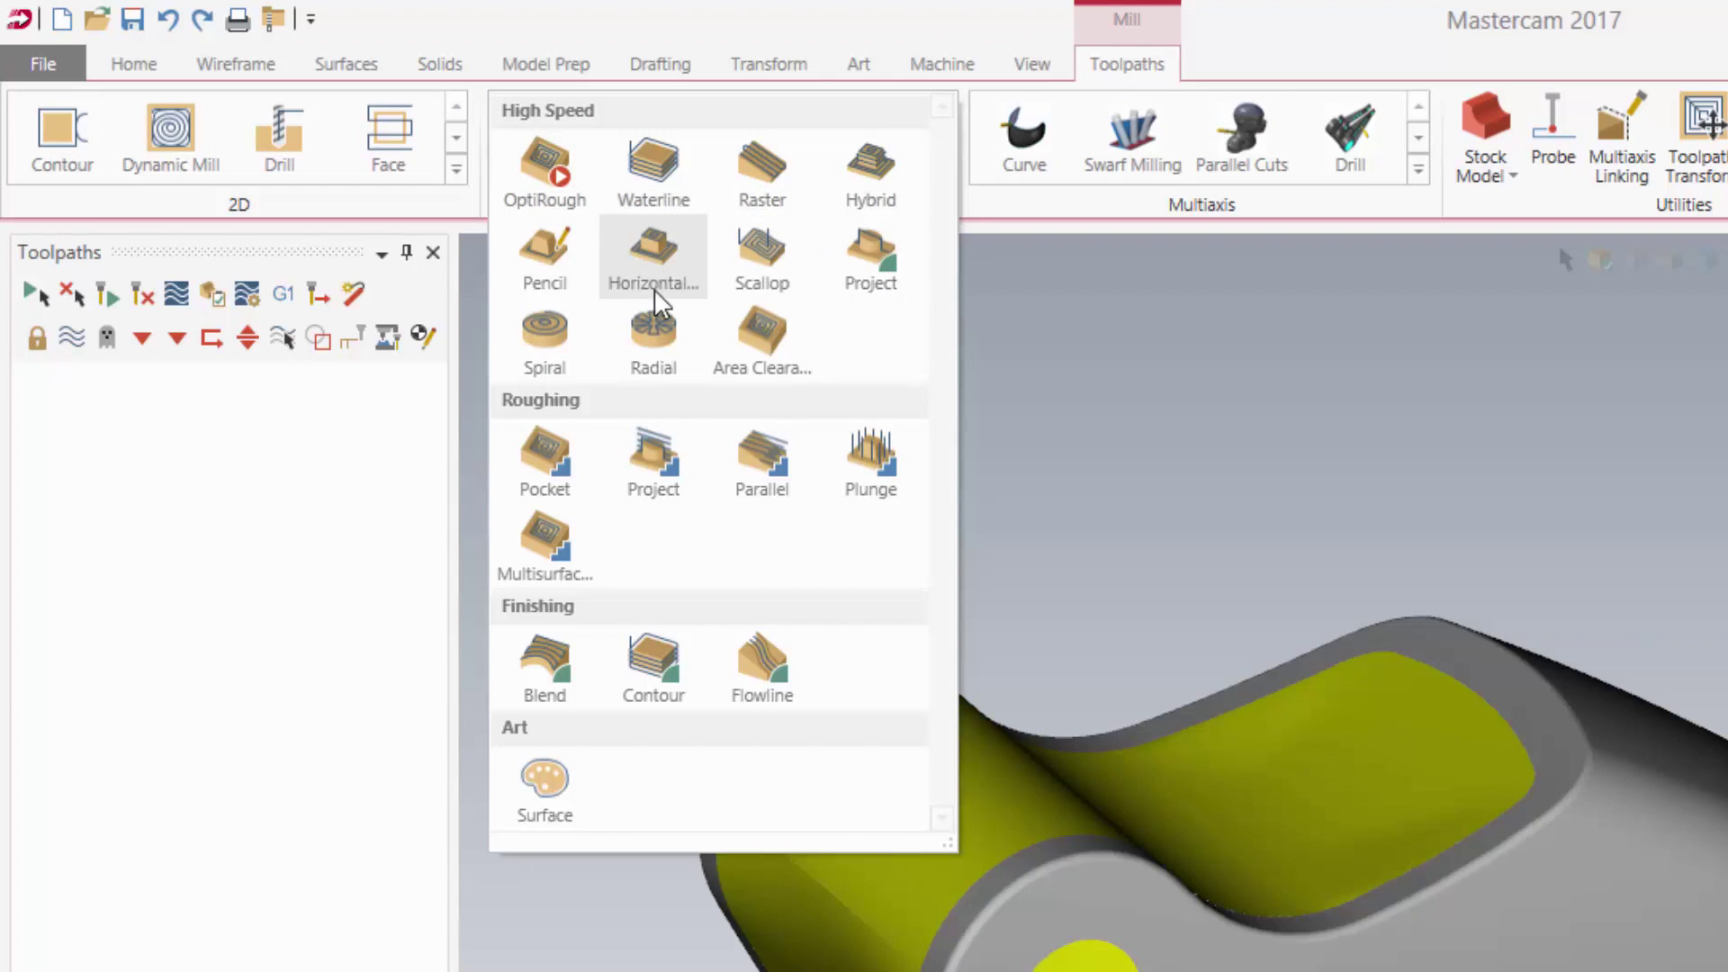
left_click(661, 317)
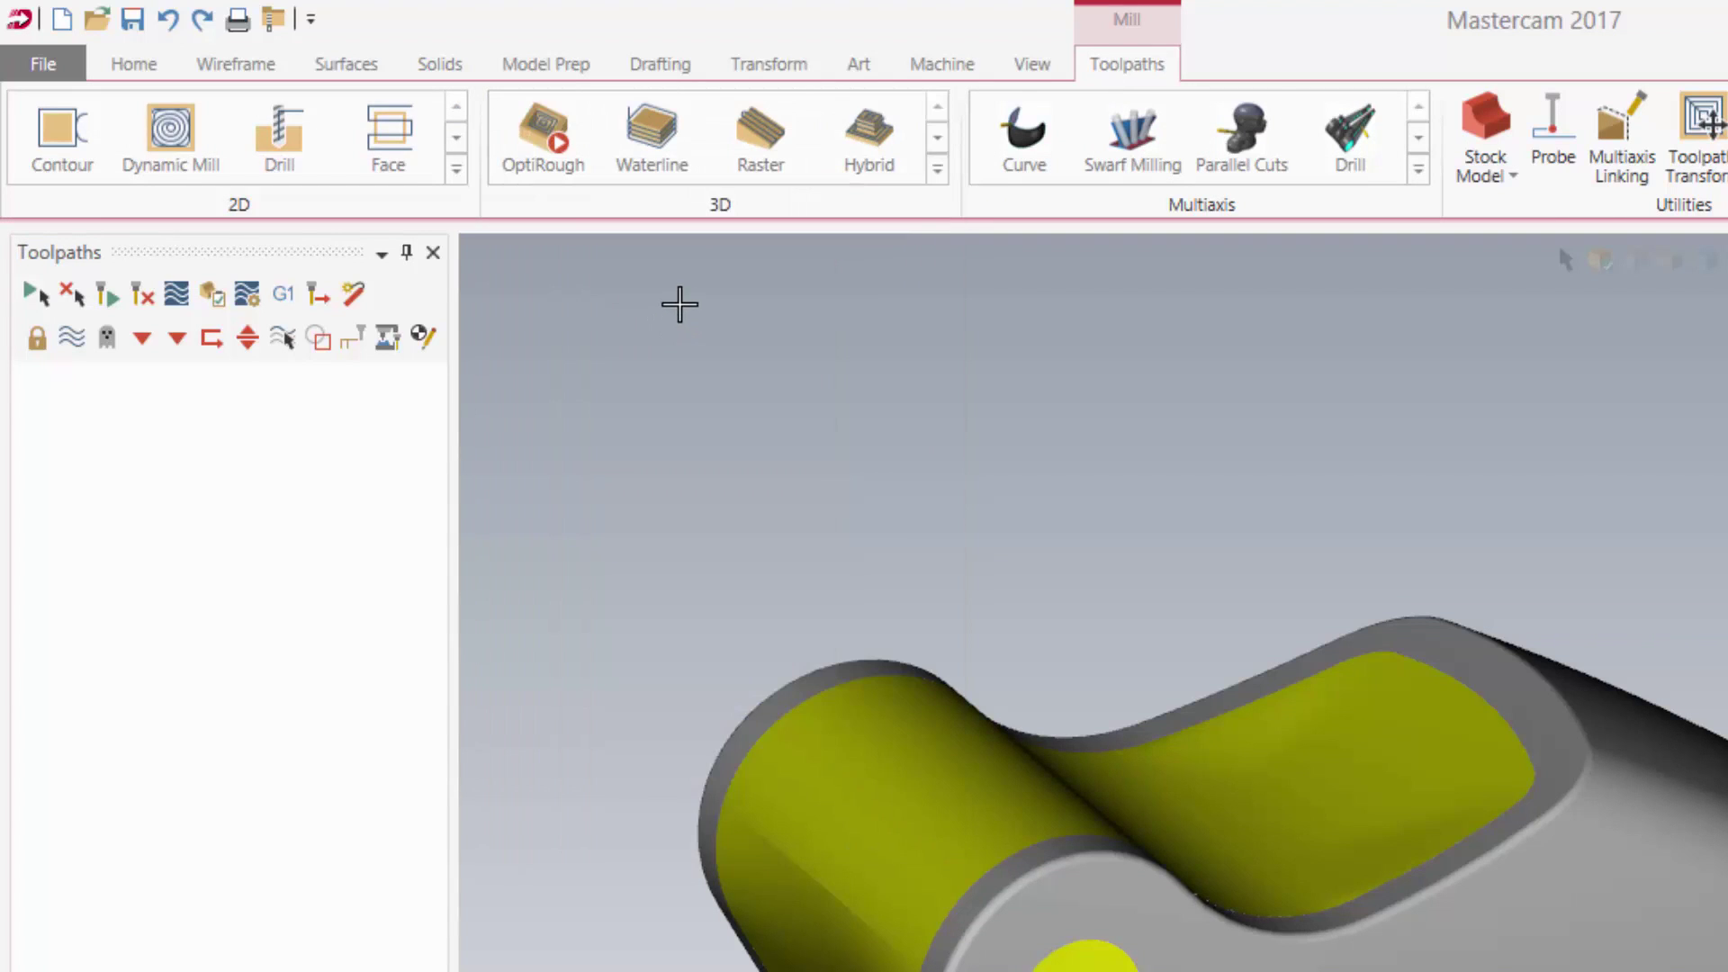
left_click(1513, 178)
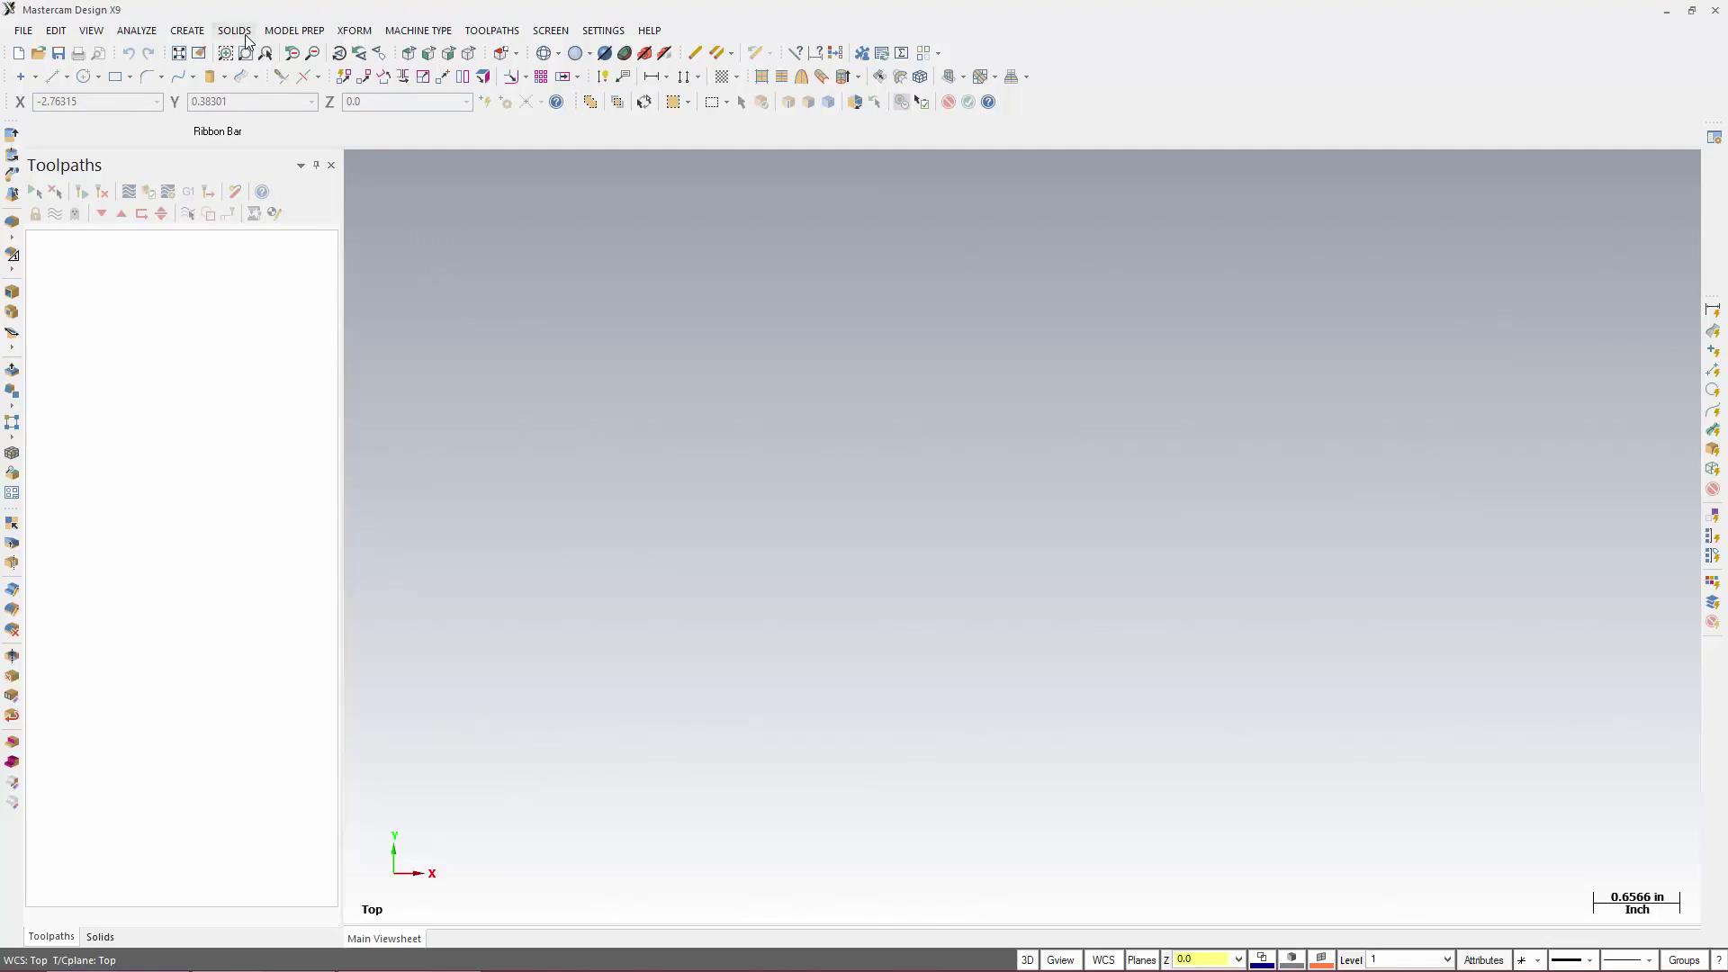
Show the Solids menu with the Chamfer submenu expanded
left_click(236, 32)
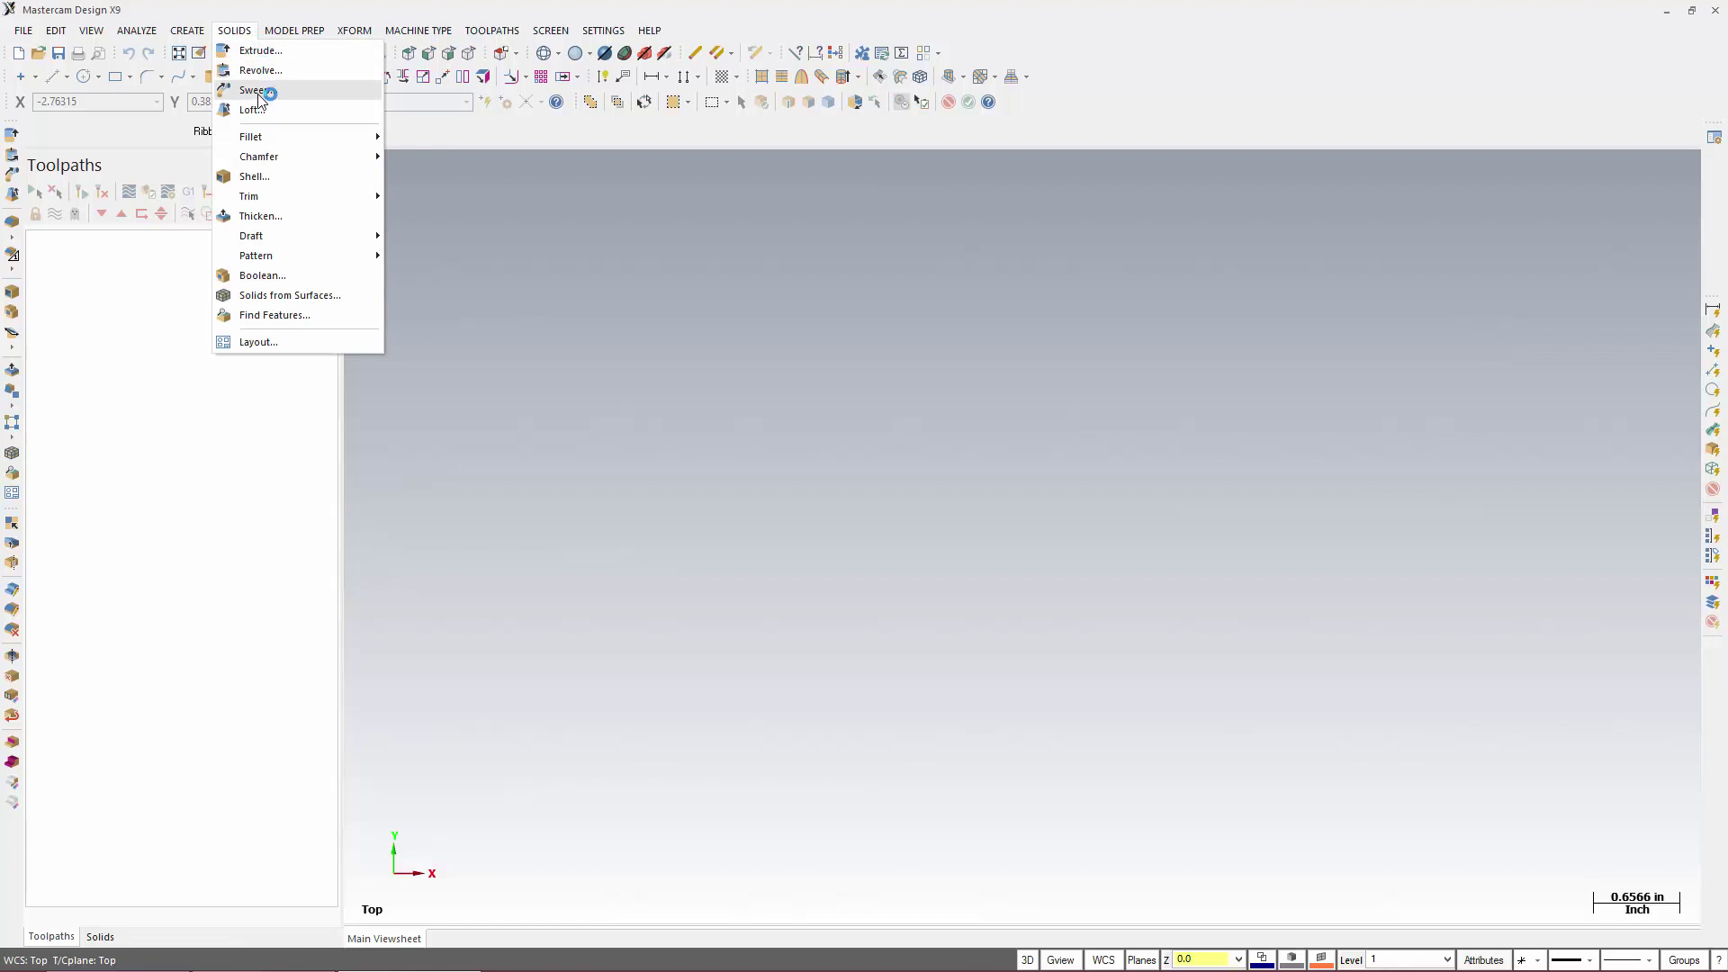
mouse_move(275, 159)
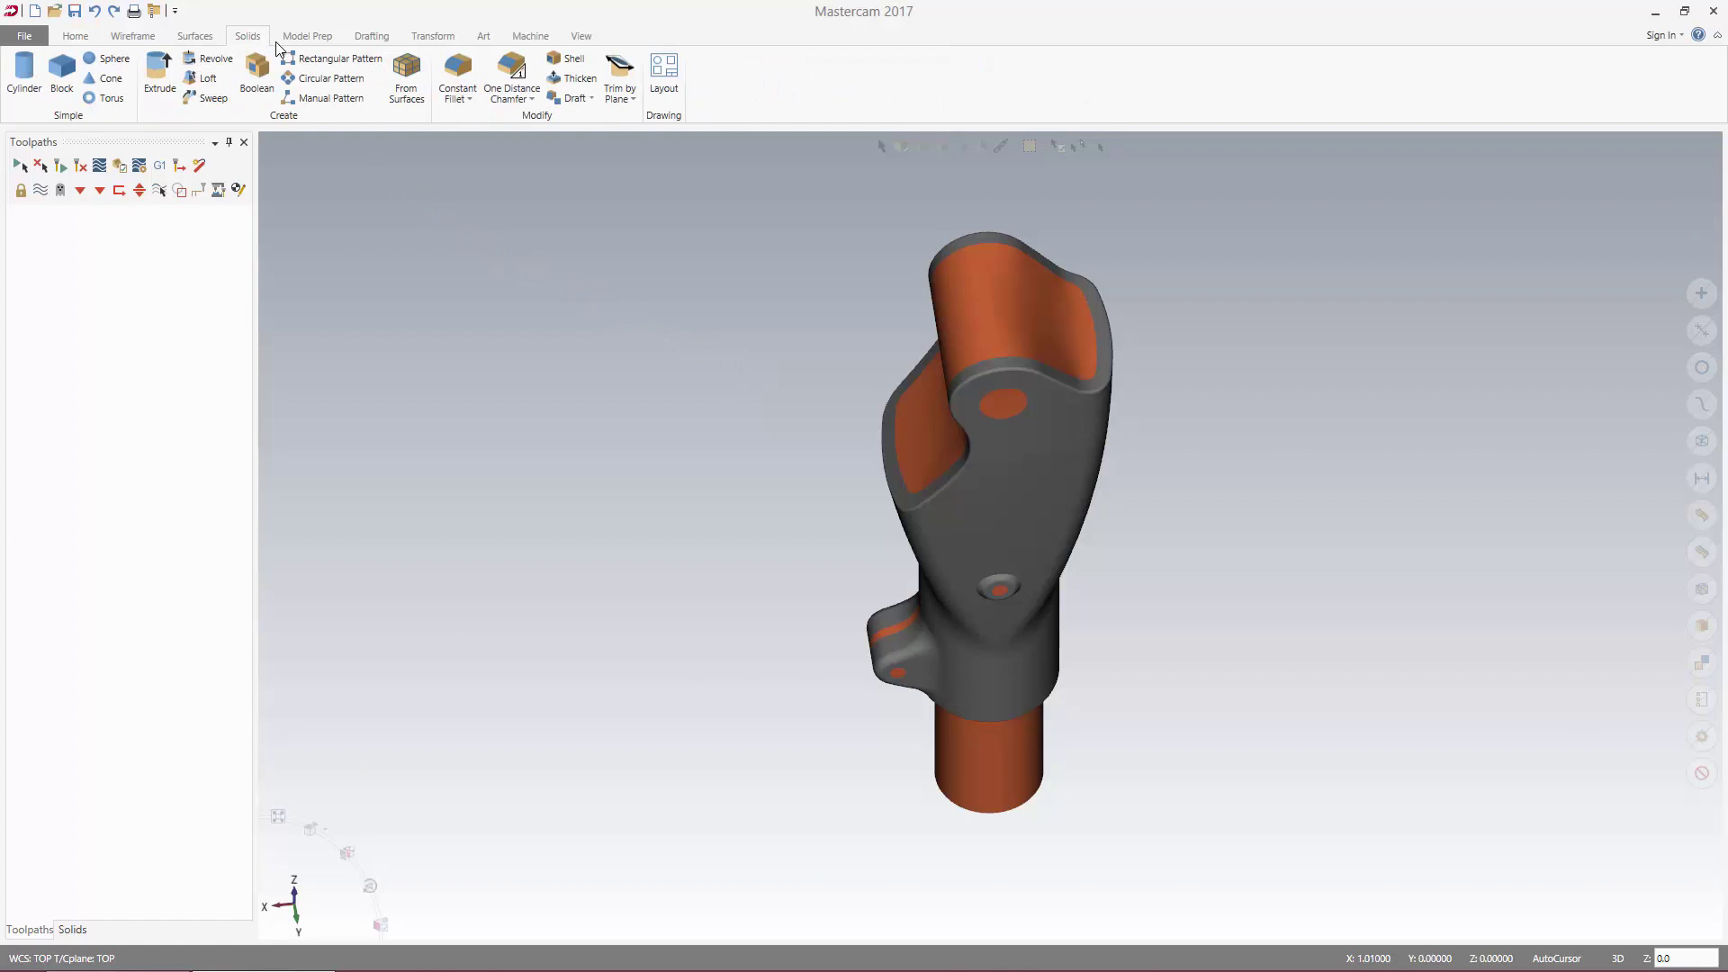
Display the One Distance Chamfer types and the Rectangle shape options
left_click(517, 99)
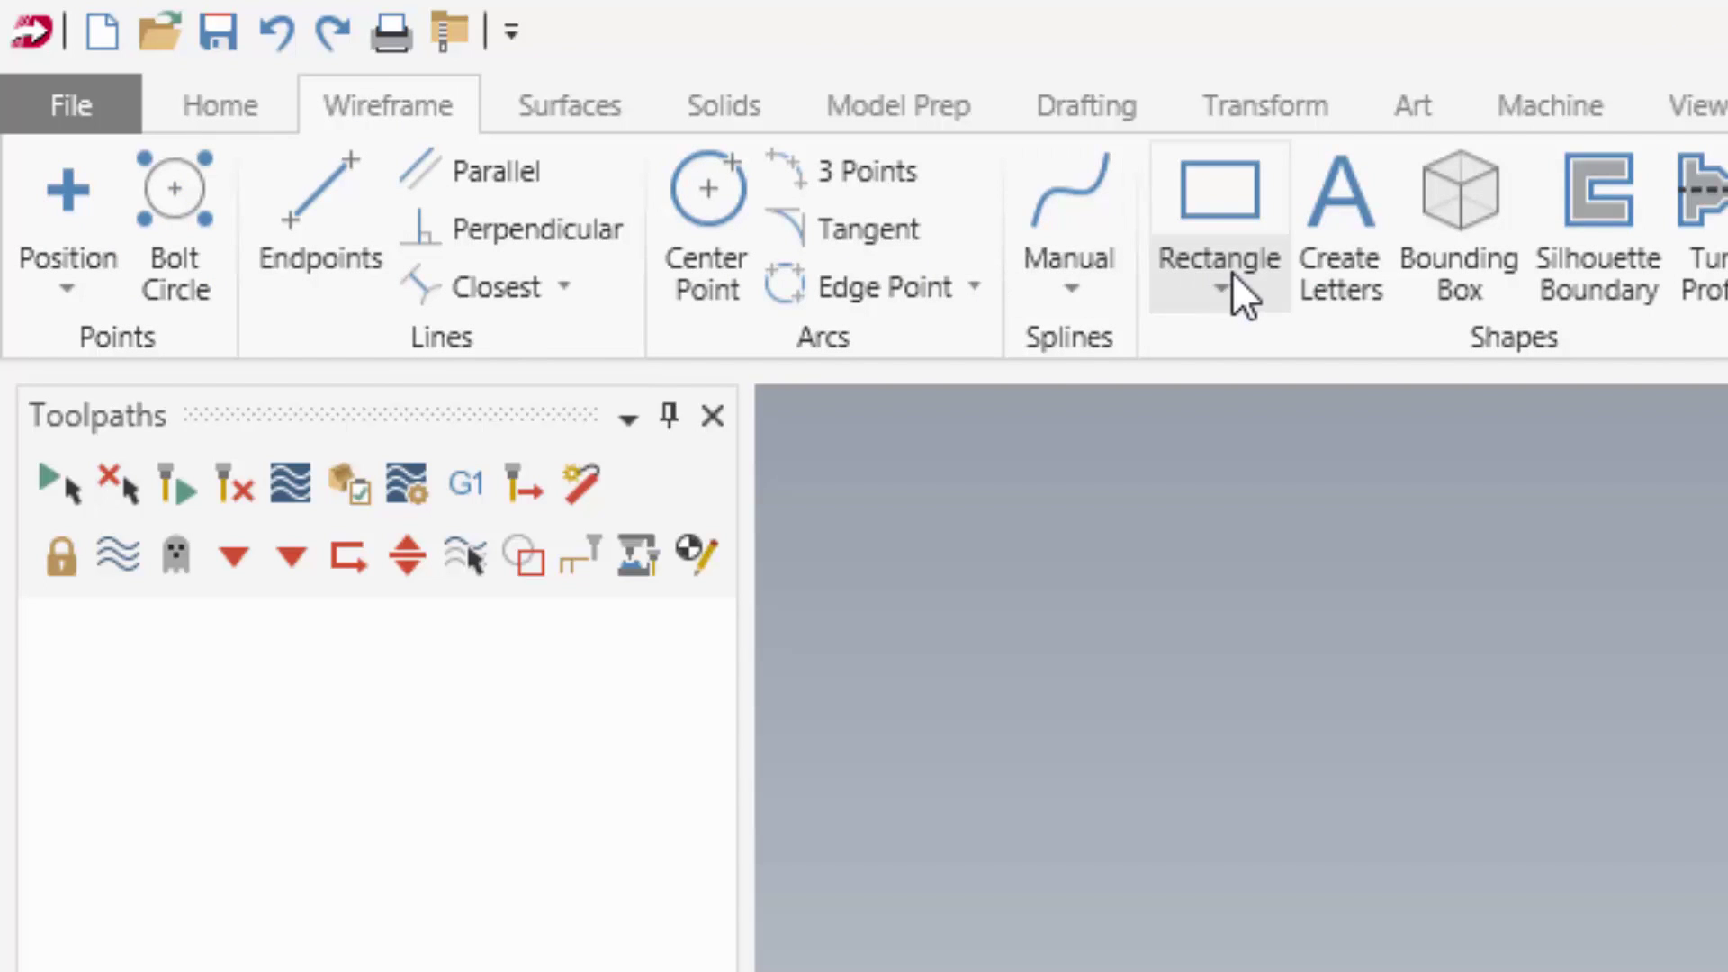
left_click(1231, 275)
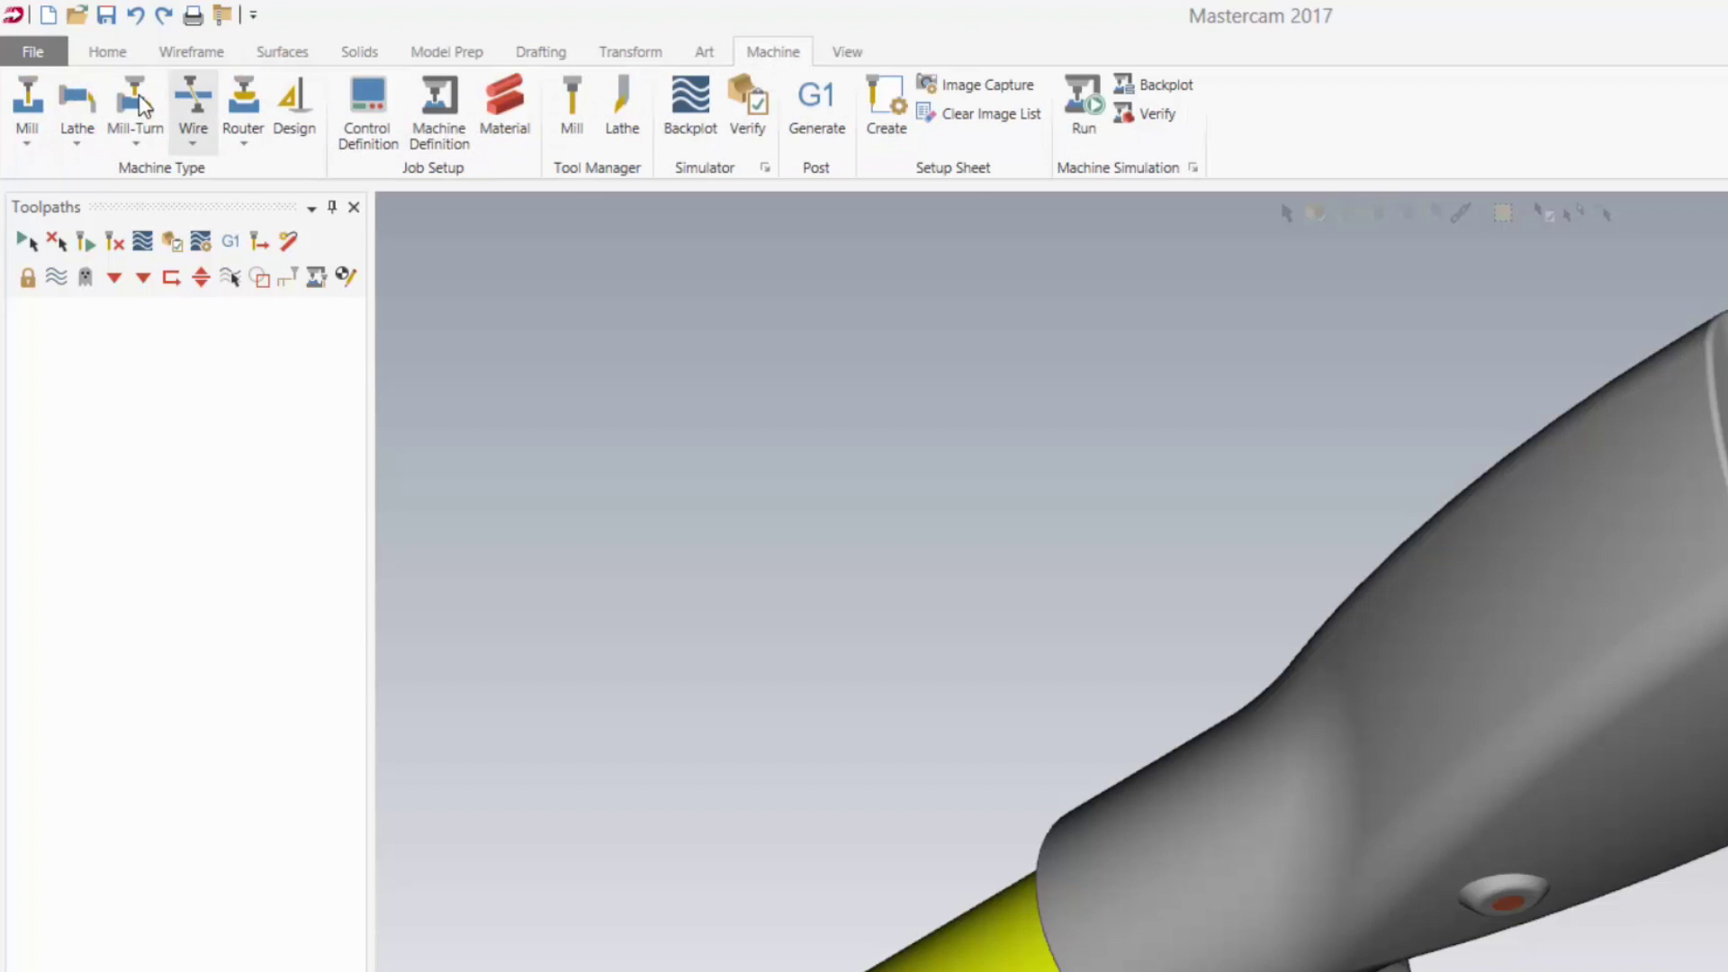
Pick Mill > Default Machine and scroll to more Multiaxis toolpath types
left_click(36, 120)
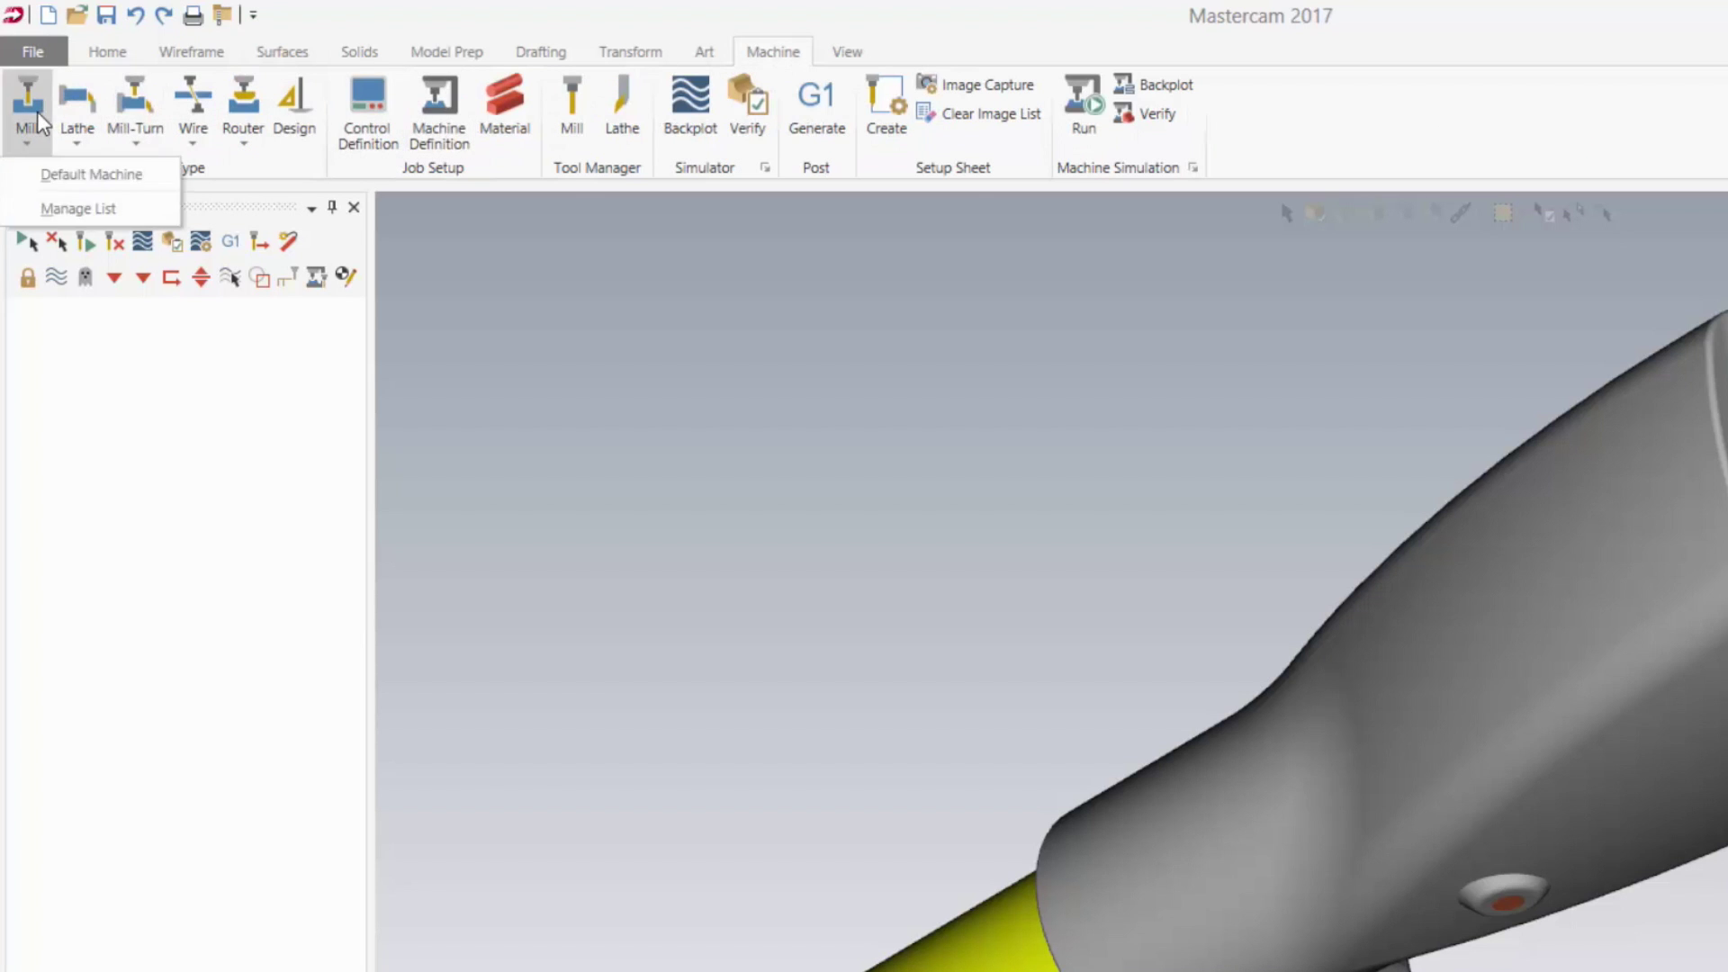
left_click(74, 173)
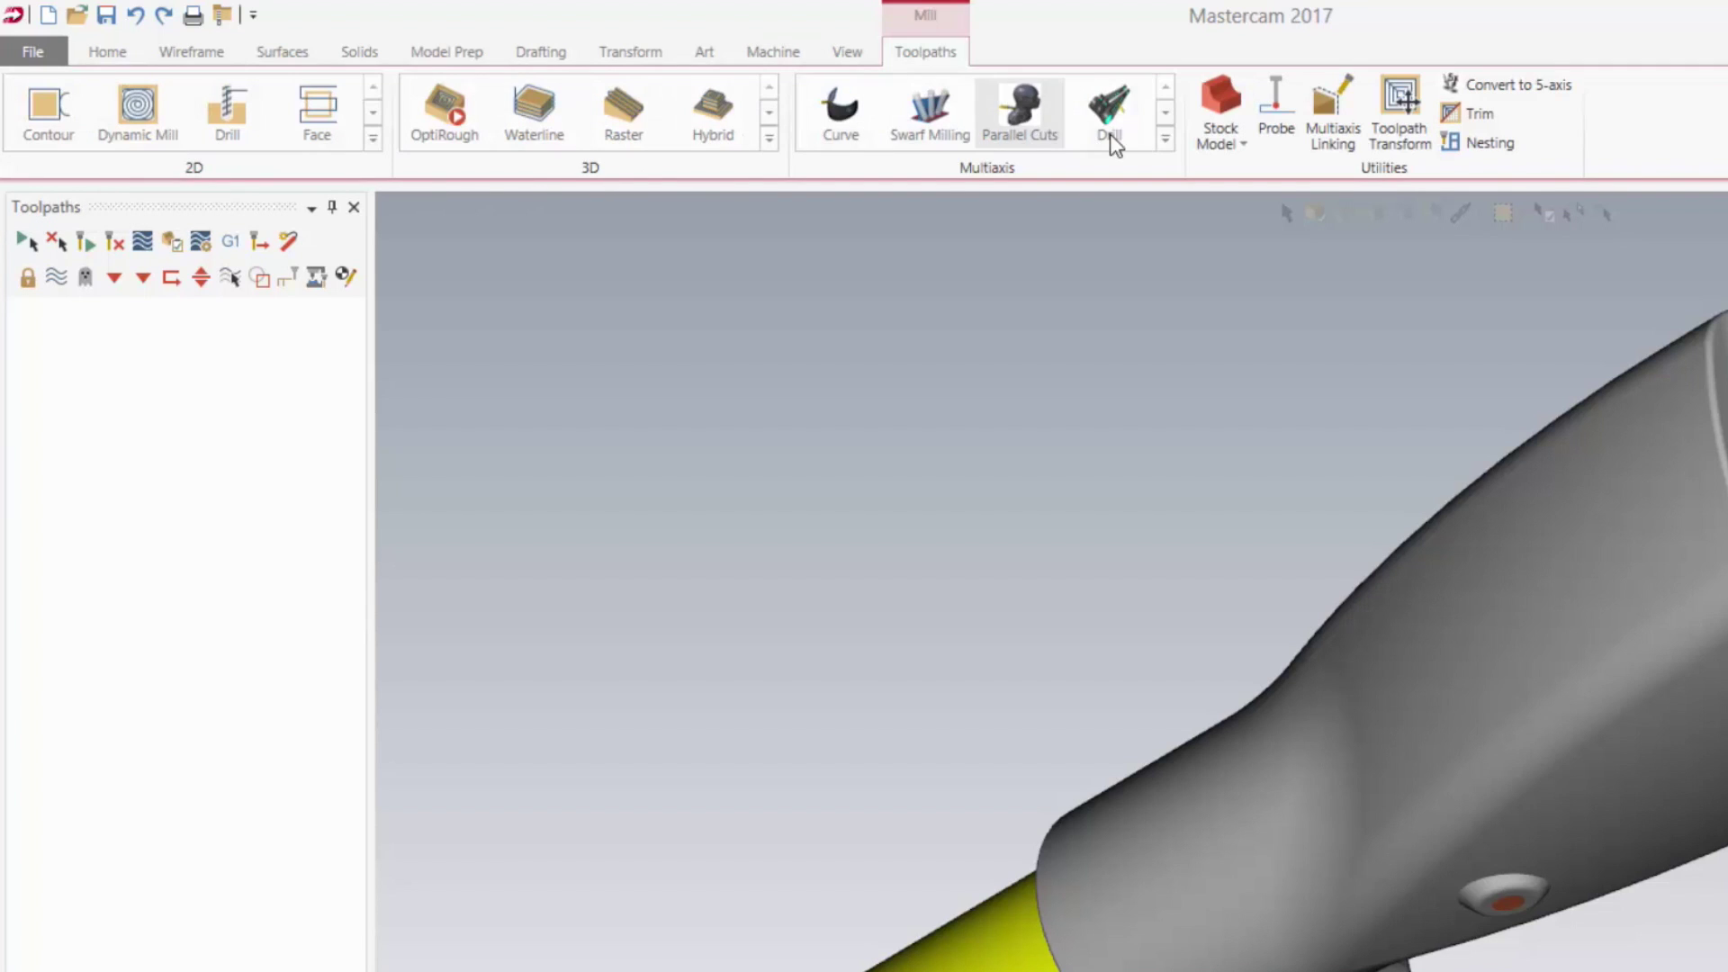
left_click(1164, 115)
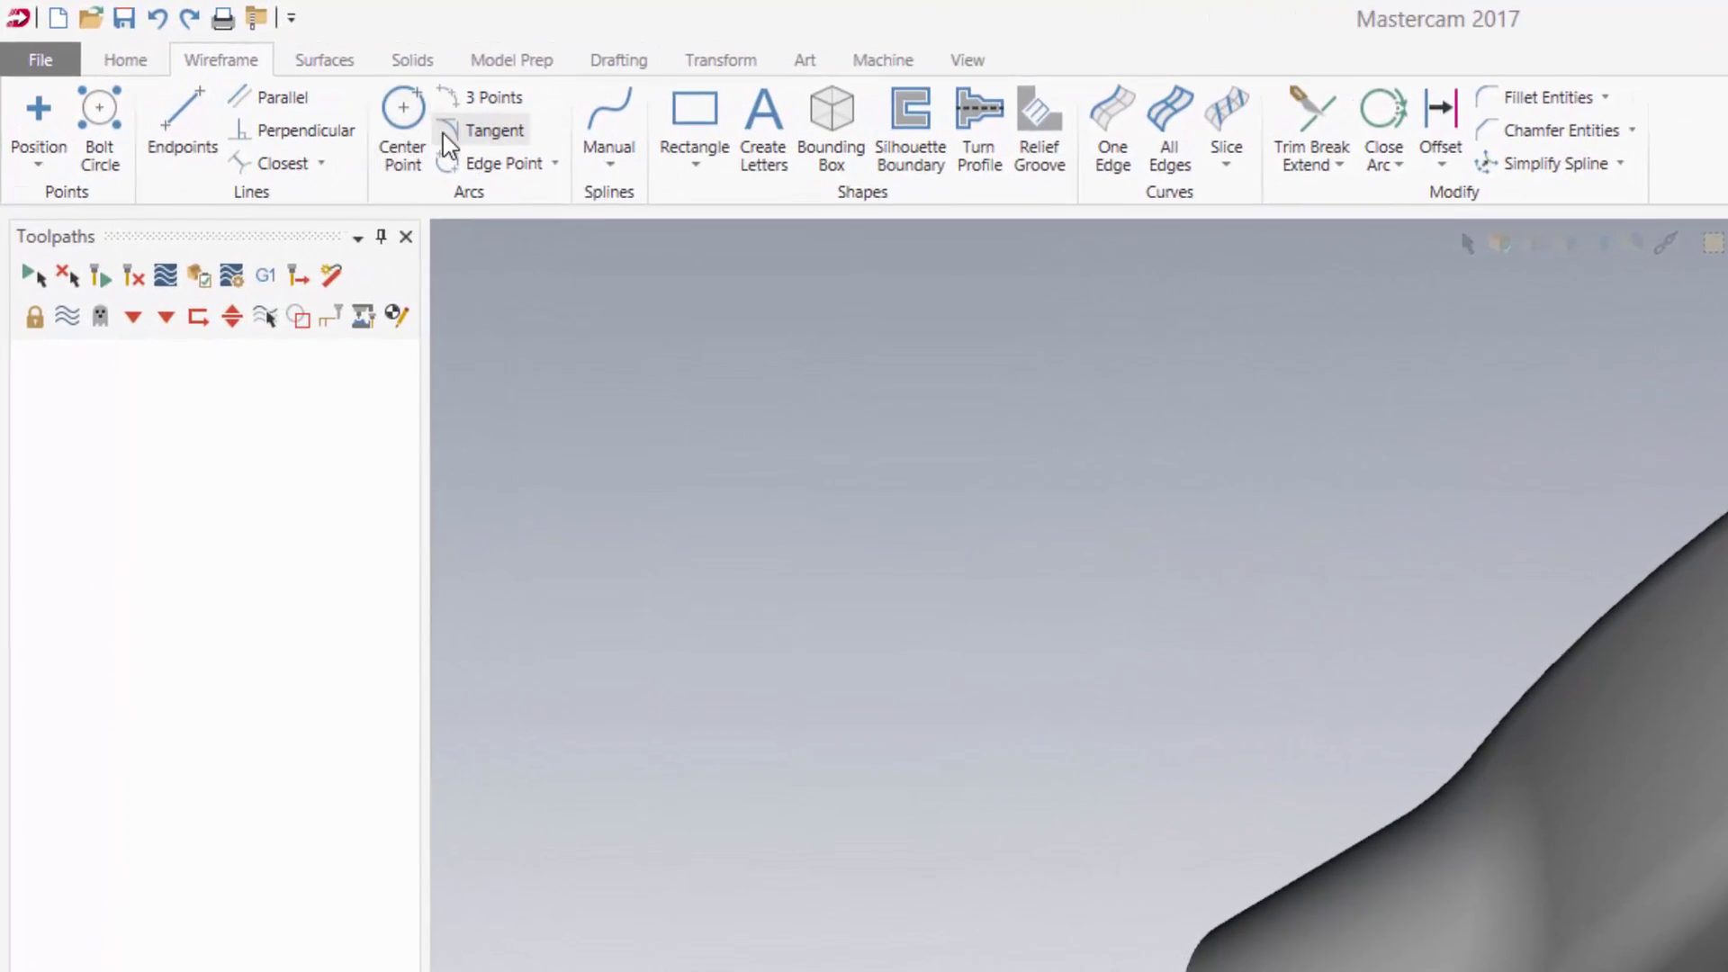
left_click(609, 164)
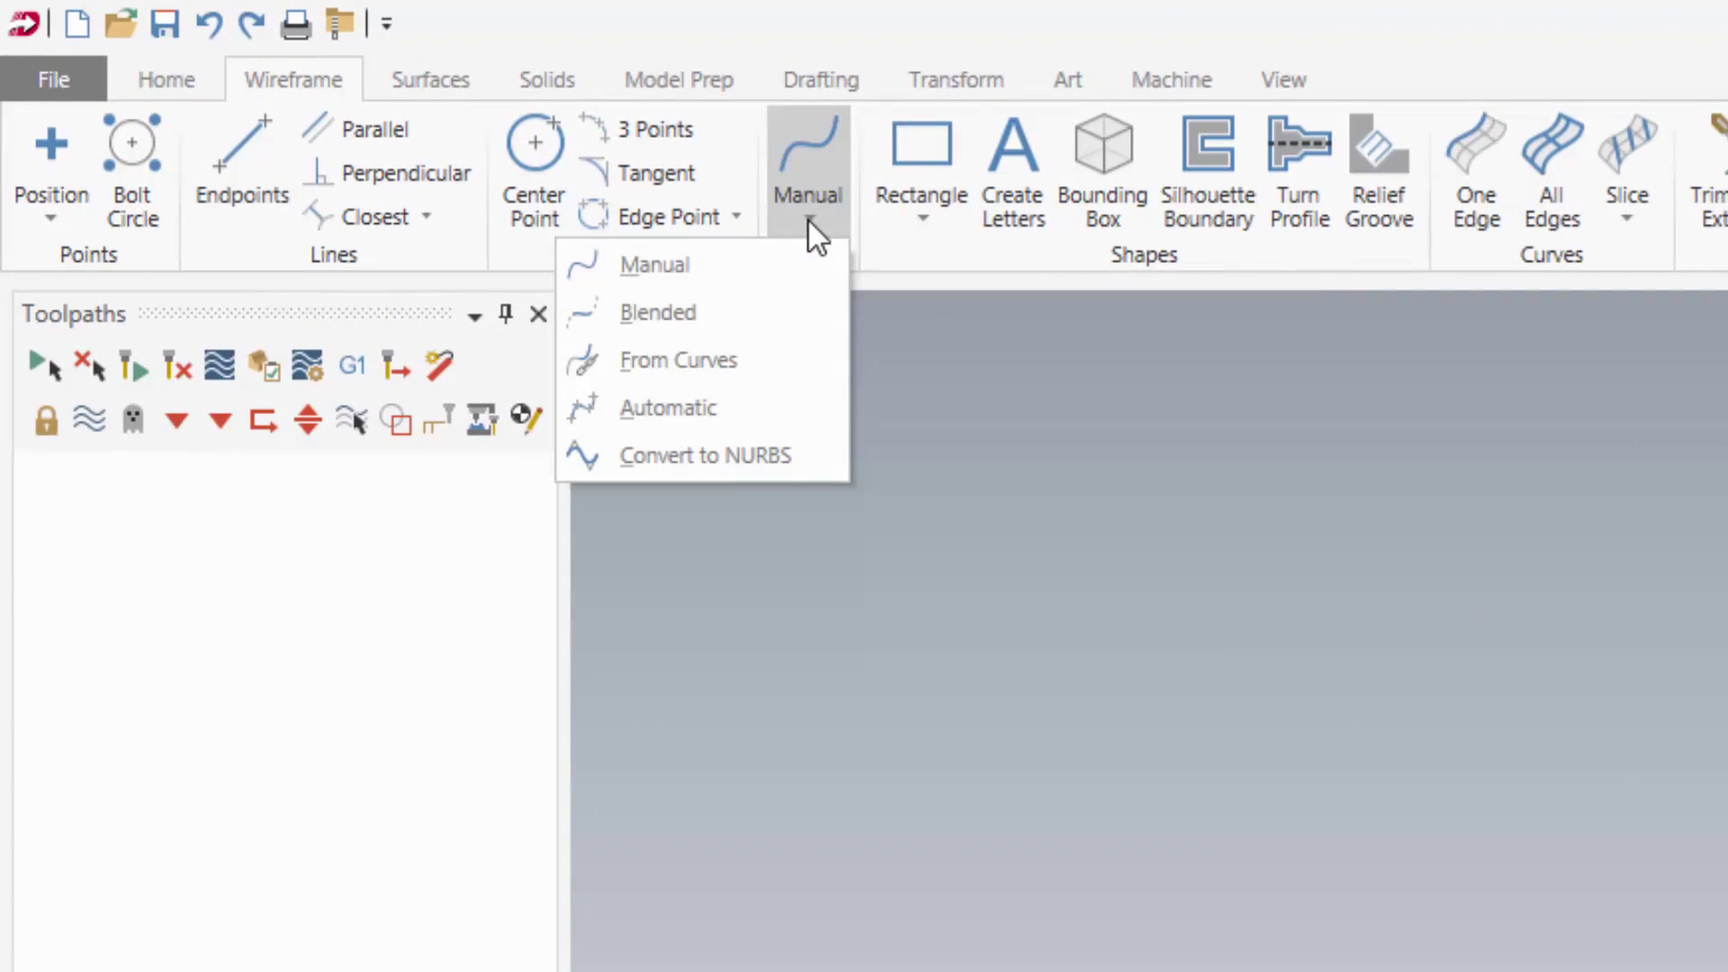
left_click(808, 221)
left_click(914, 222)
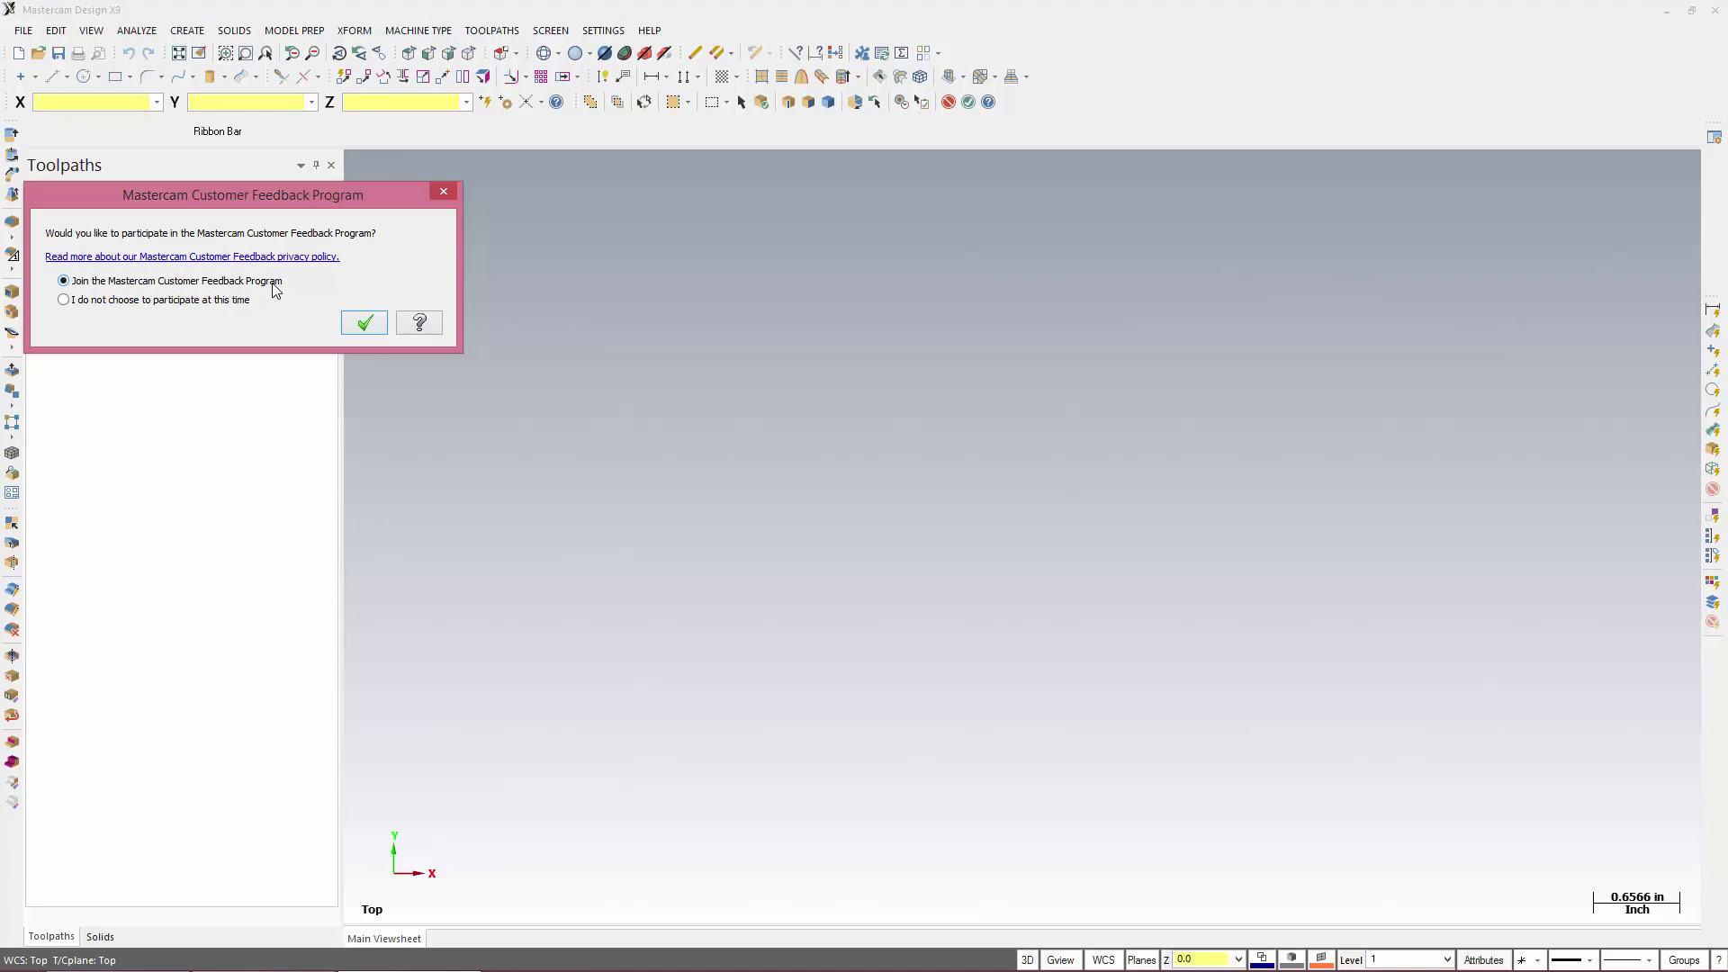
Keep 'Join the Mastercam Customer Feedback Program' selected and confirm the prompt
left_click(363, 324)
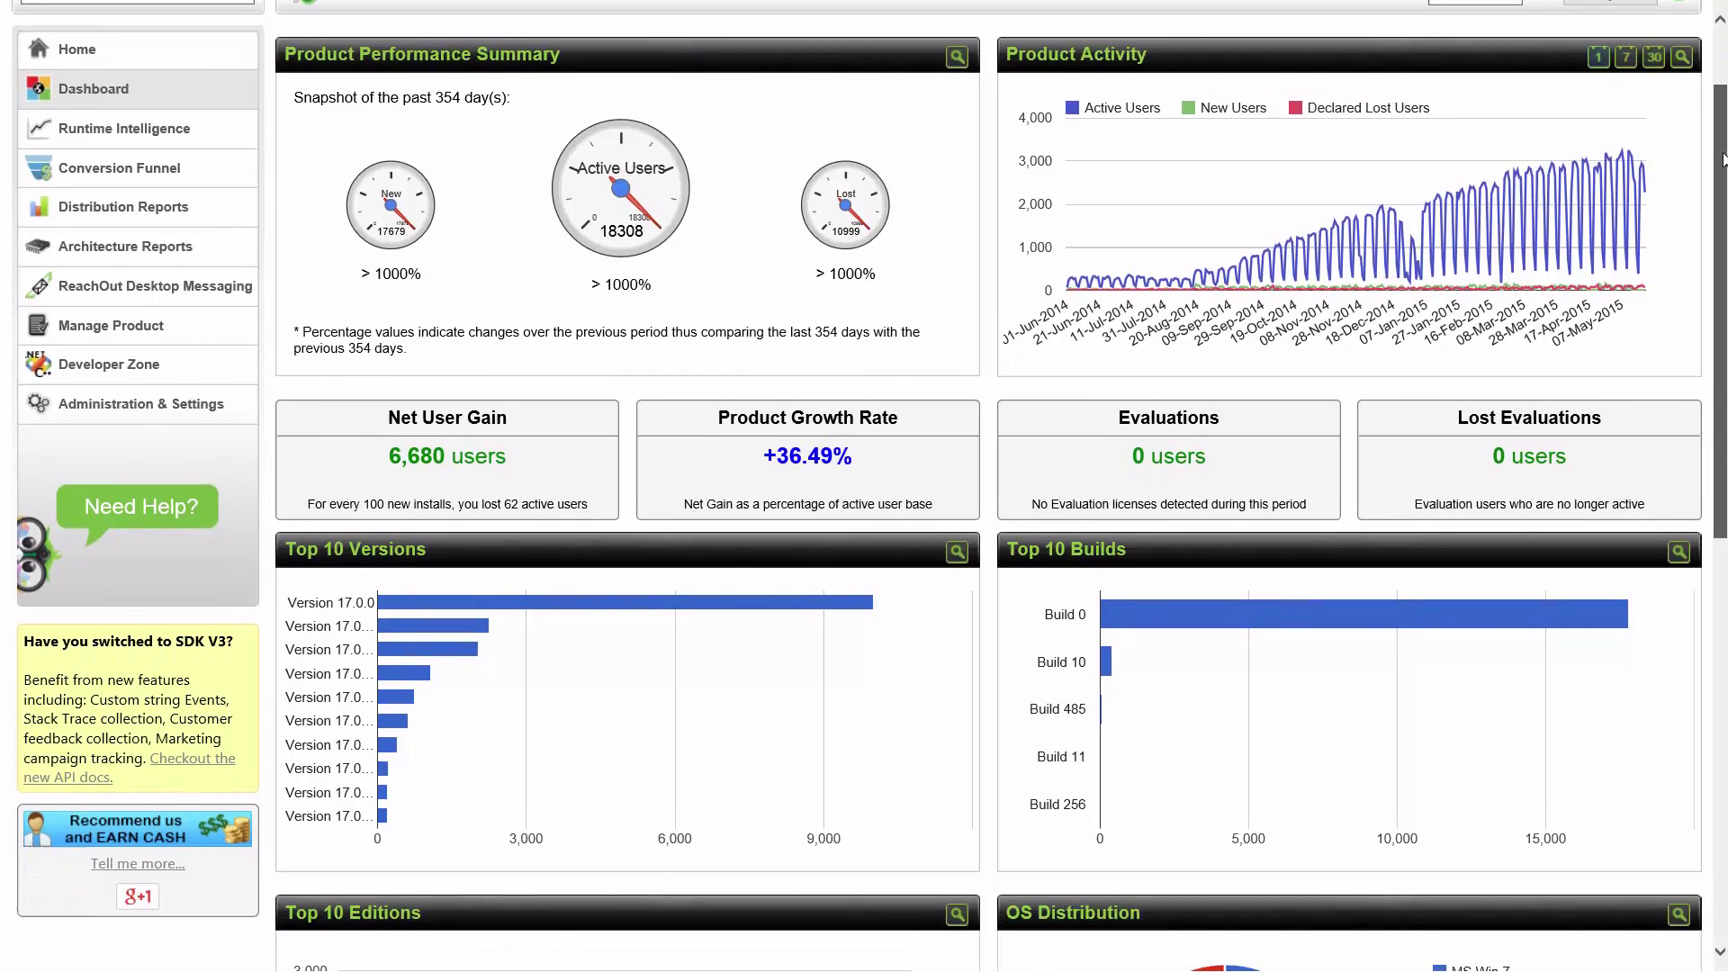
Filter Trackerbird's Feature & Event Tracking to the File category and scroll through its events
left_click_drag(1721, 160, 1707, 357)
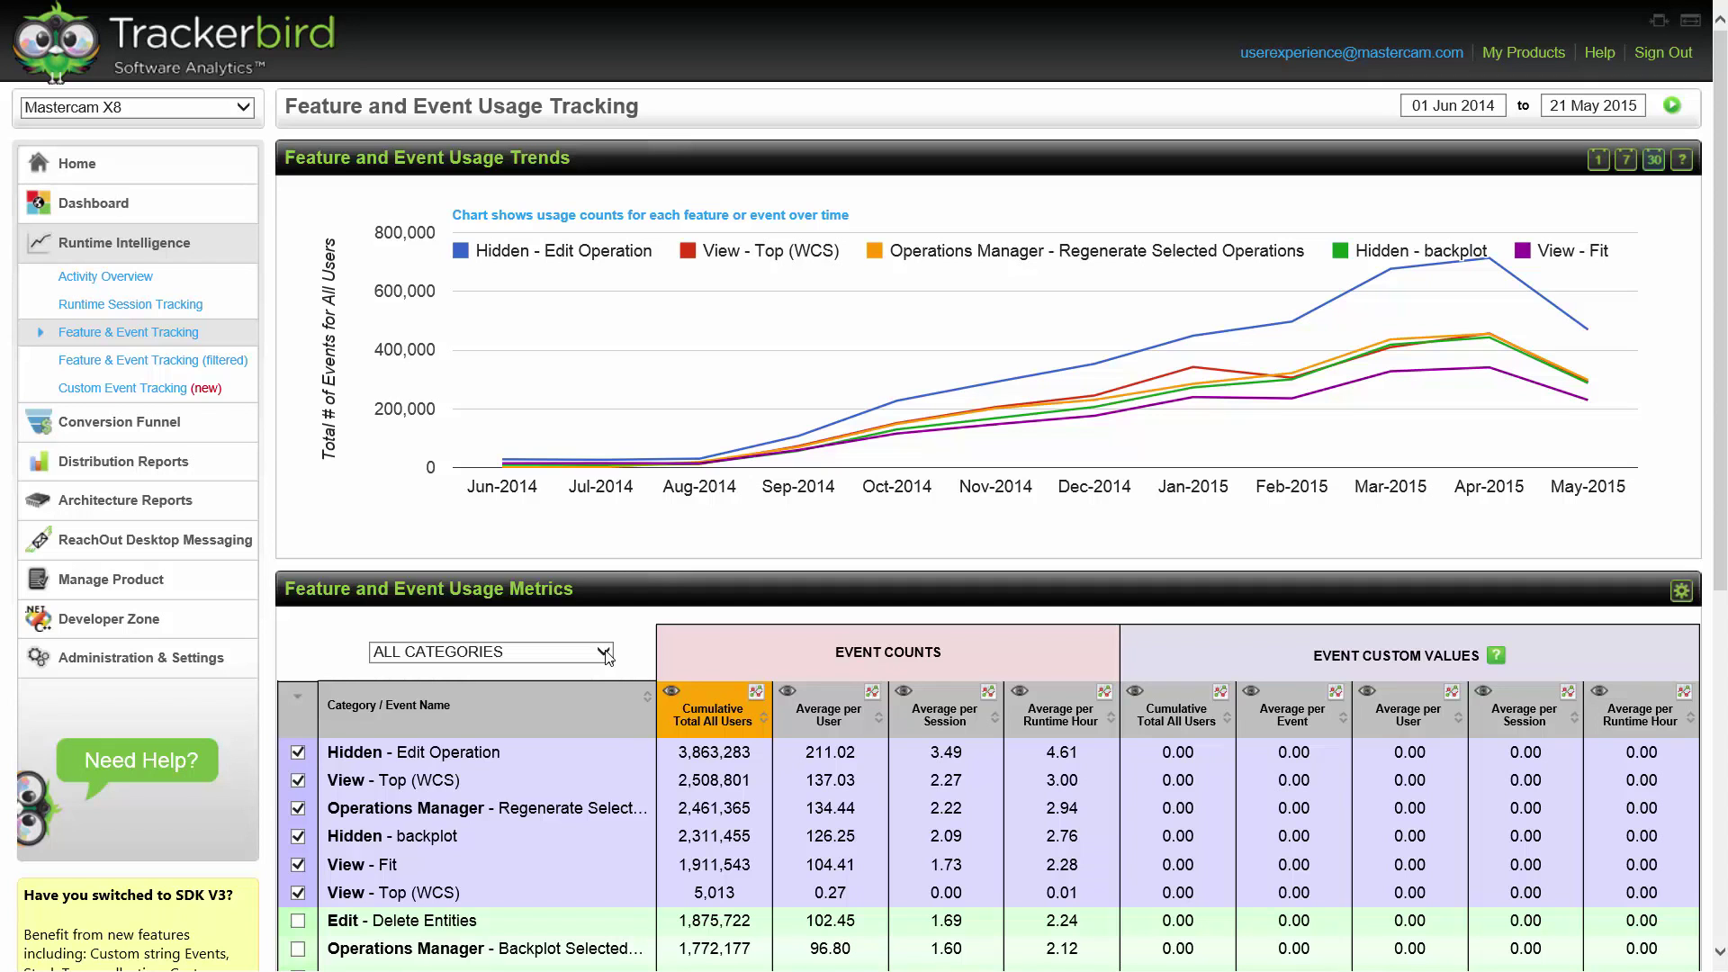
left_click(601, 646)
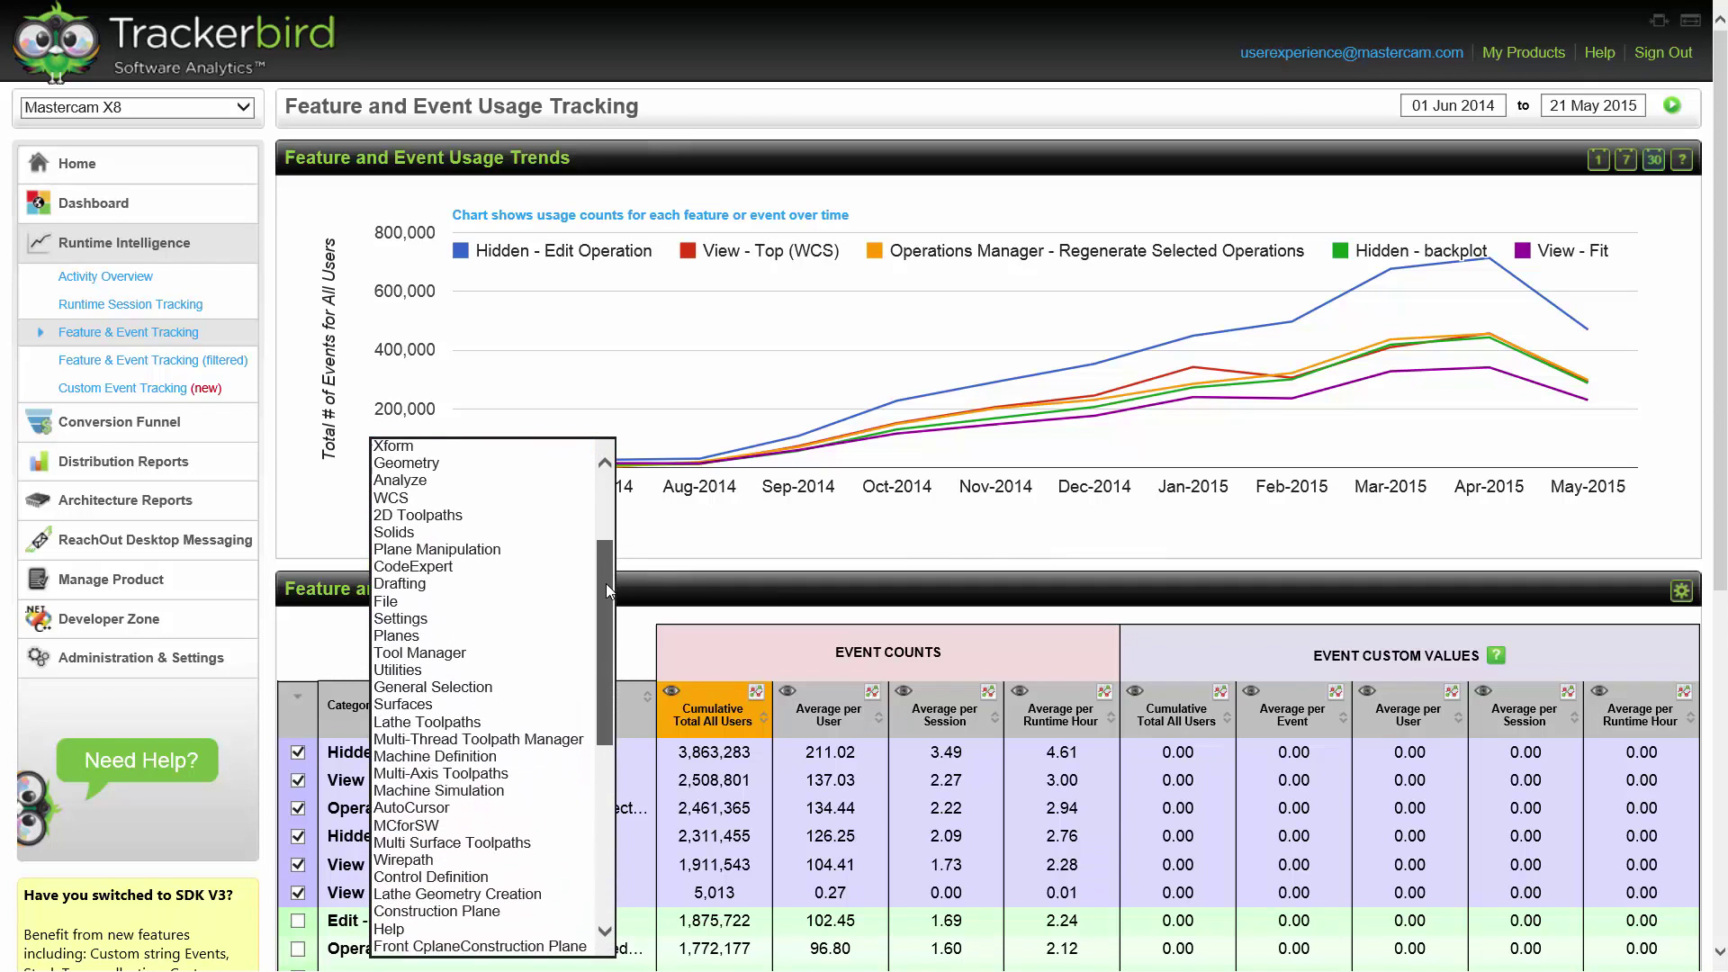
left_click_drag(606, 584, 607, 601)
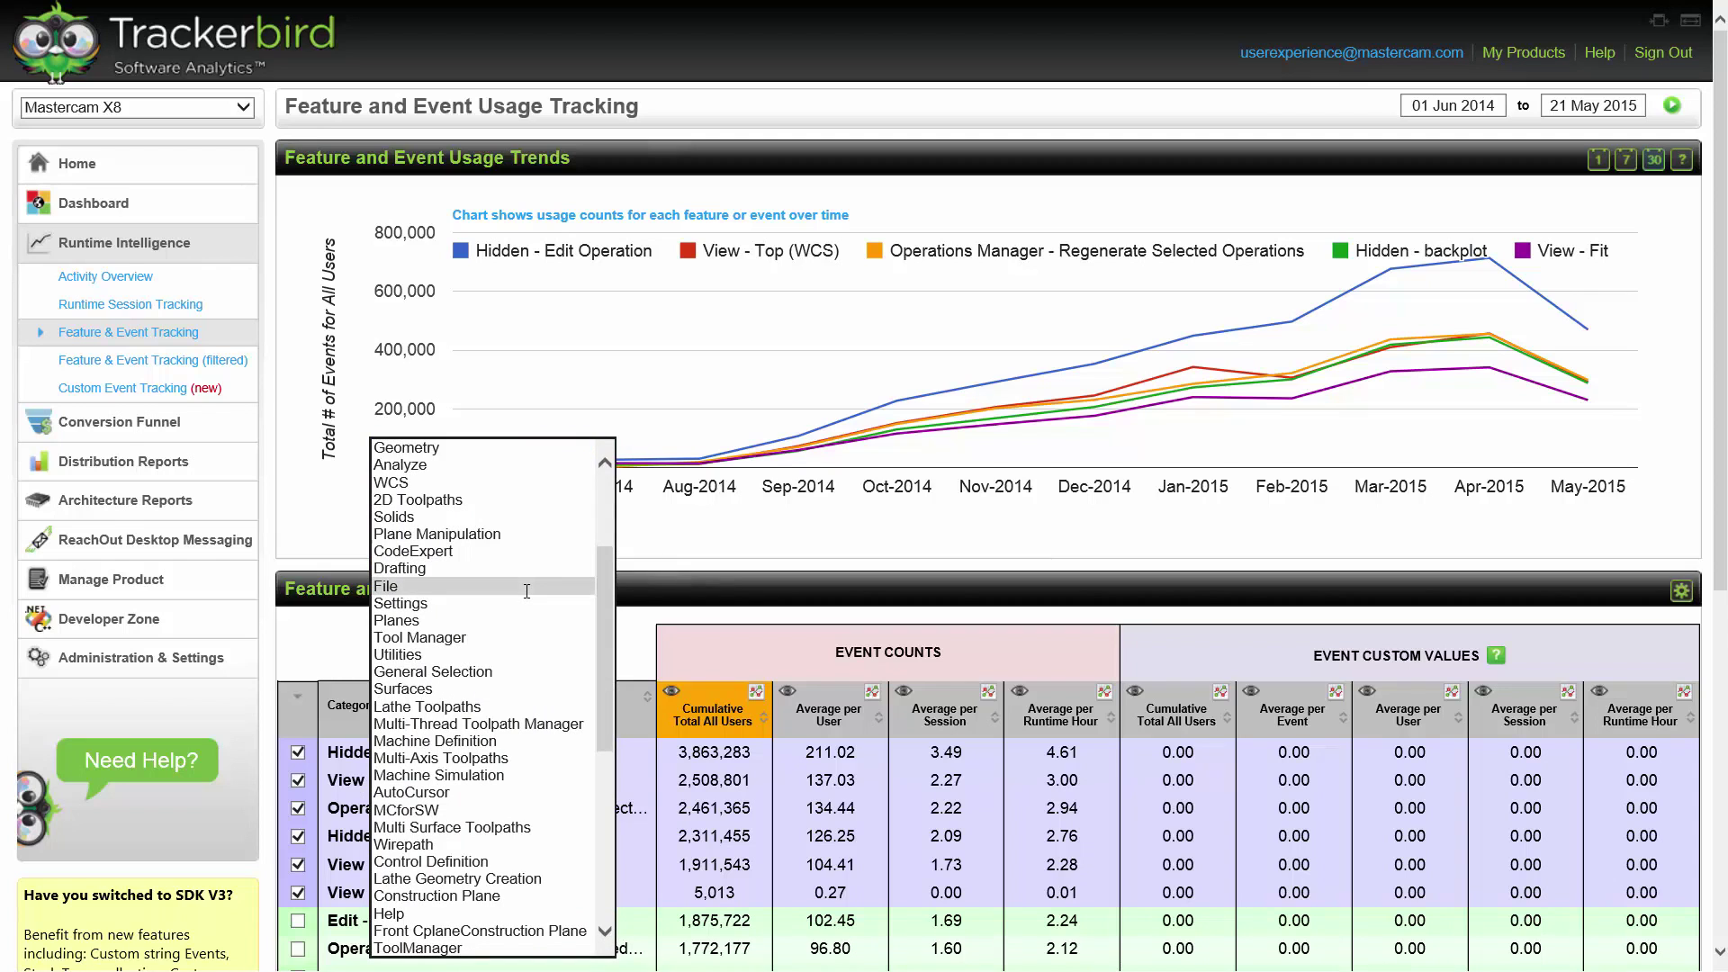
left_click(611, 585)
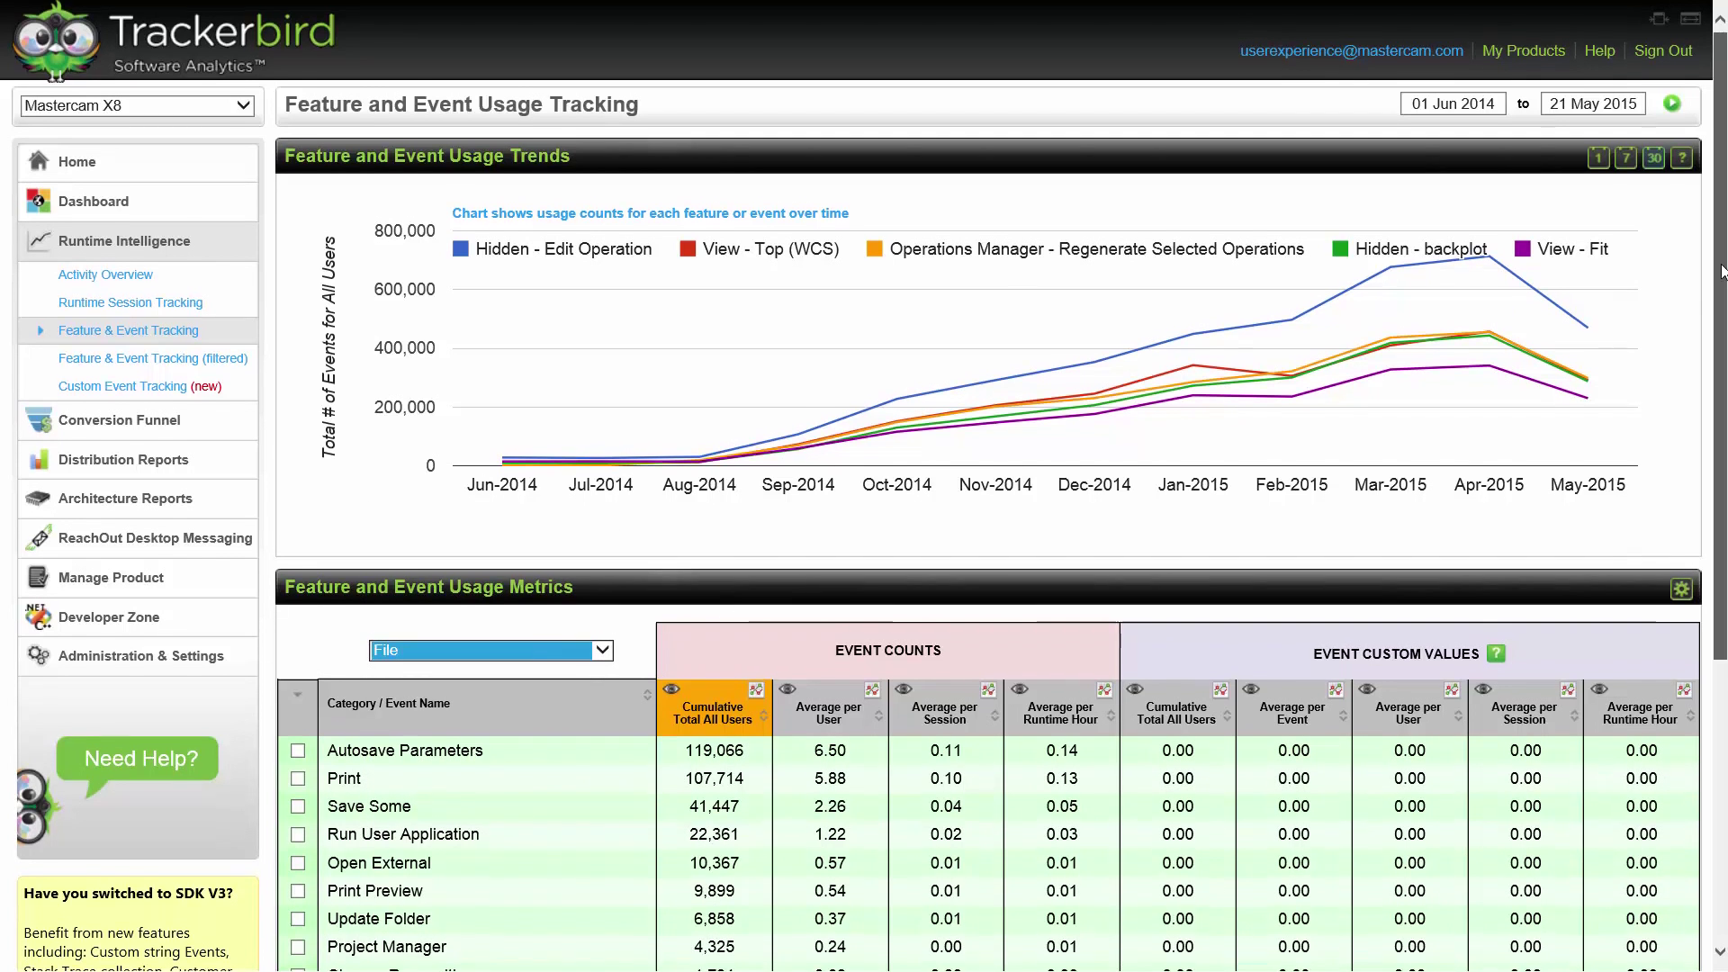
left_click_drag(1719, 272, 1681, 429)
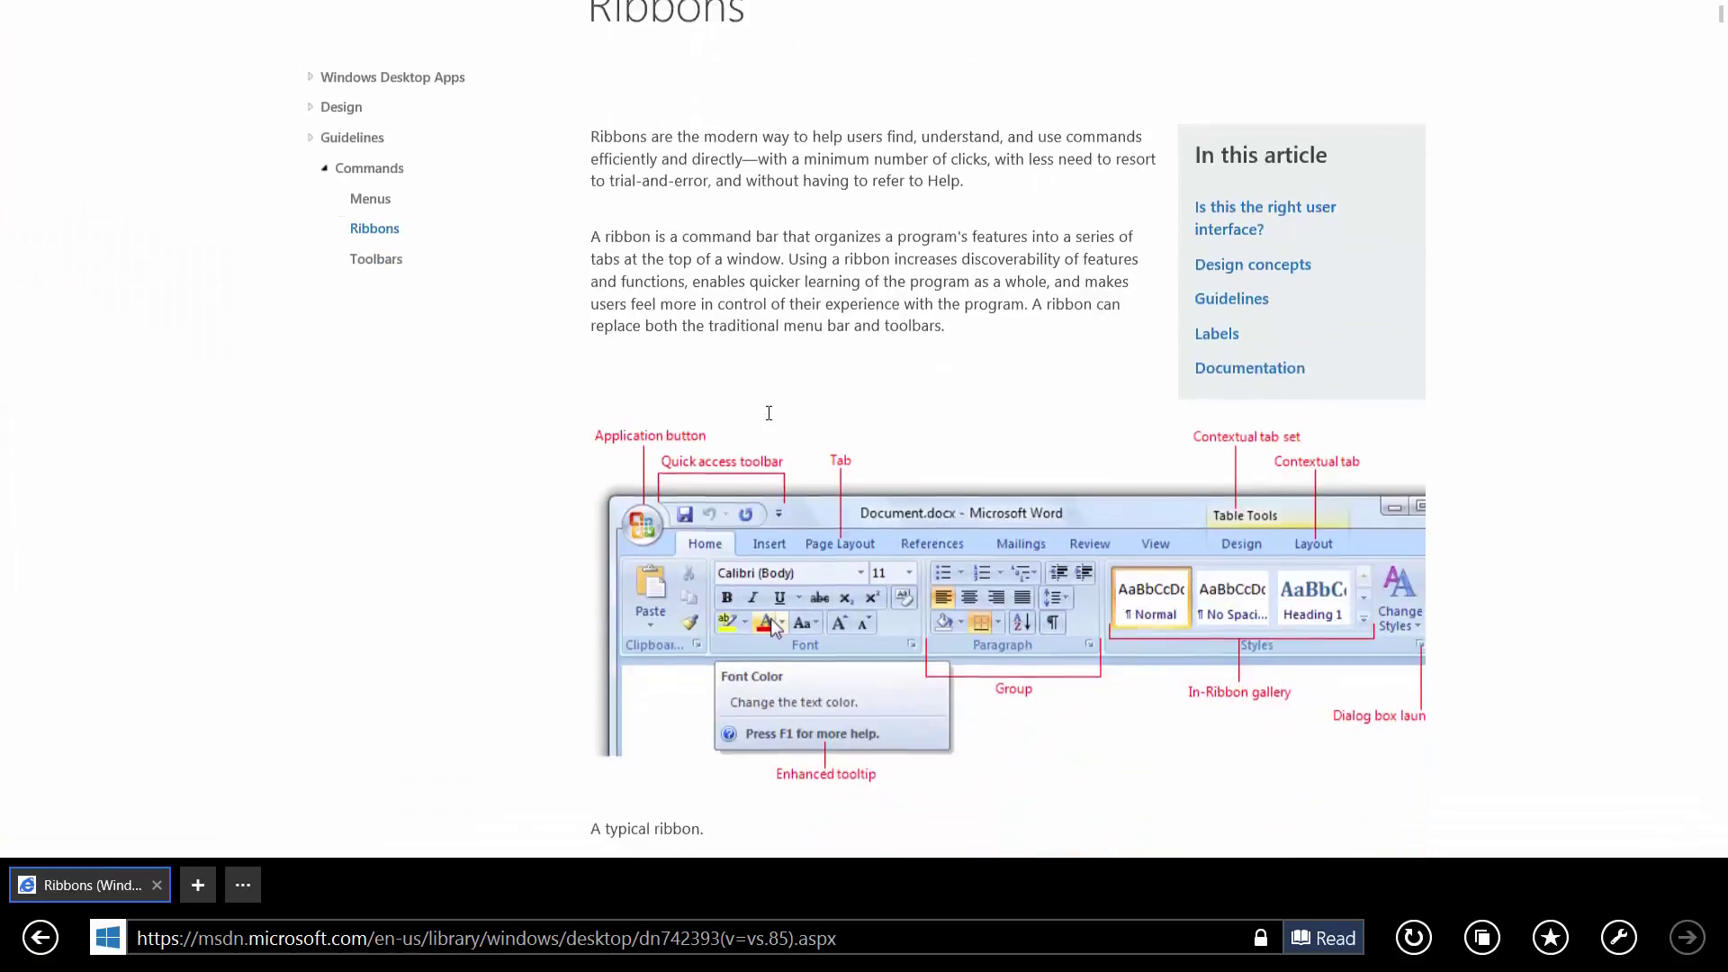
scroll(770, 419, "down", 5)
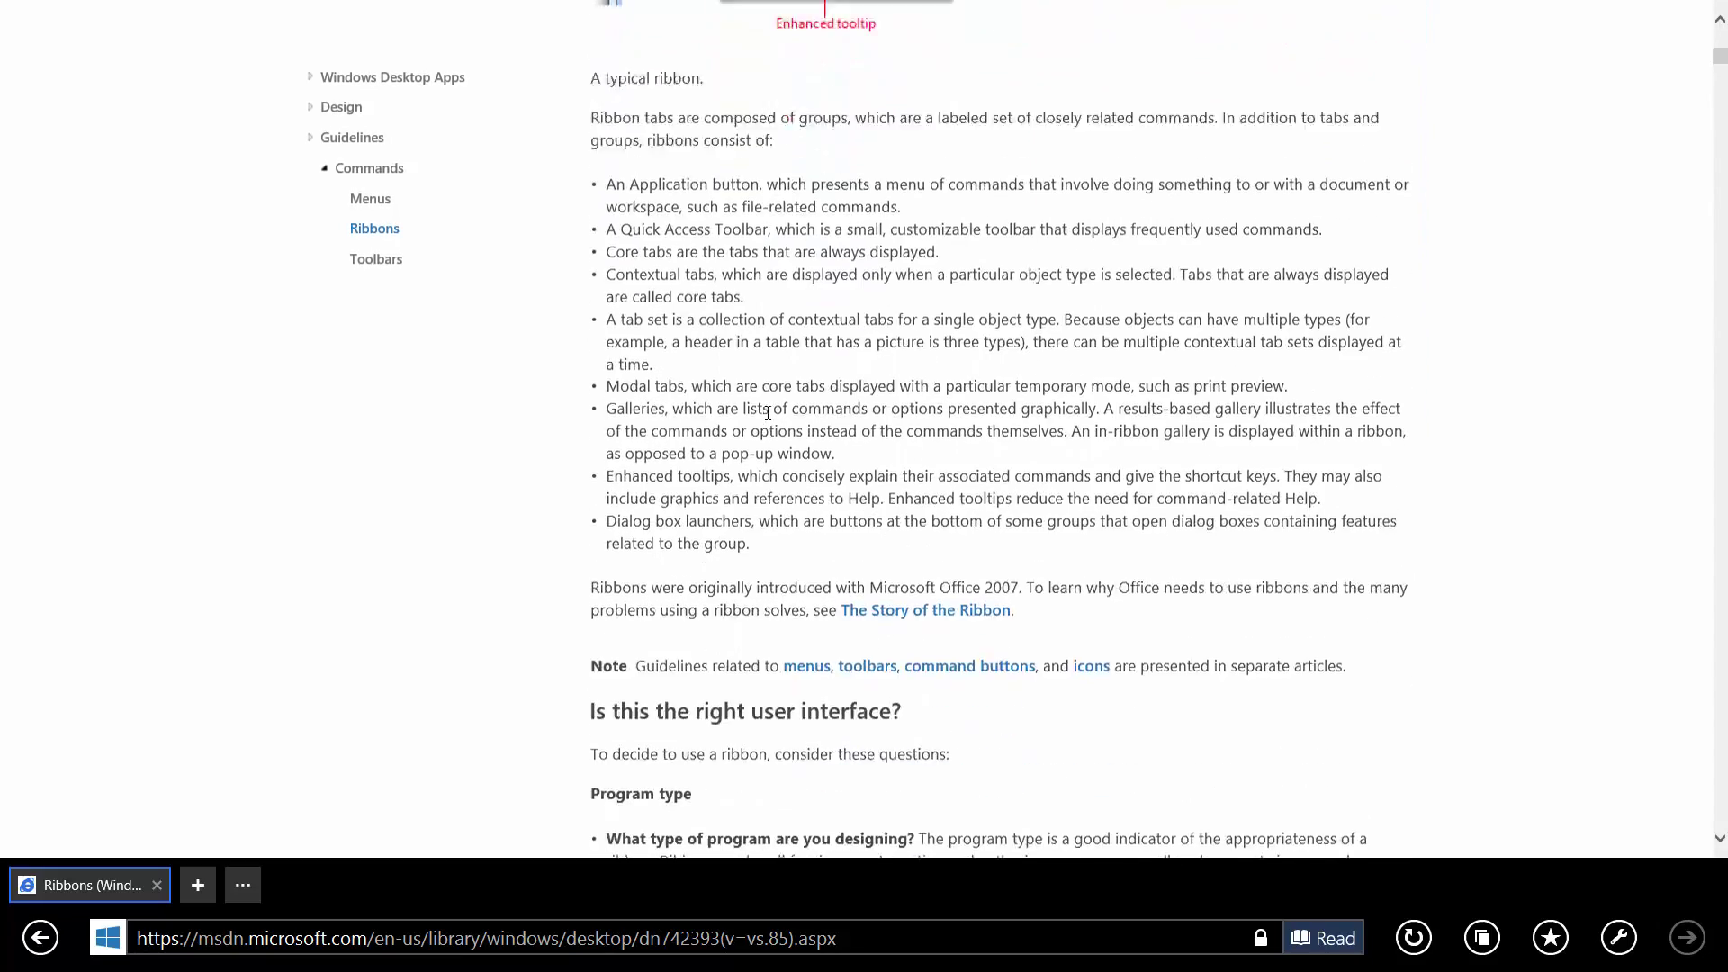
scroll(768, 414, "down", 5)
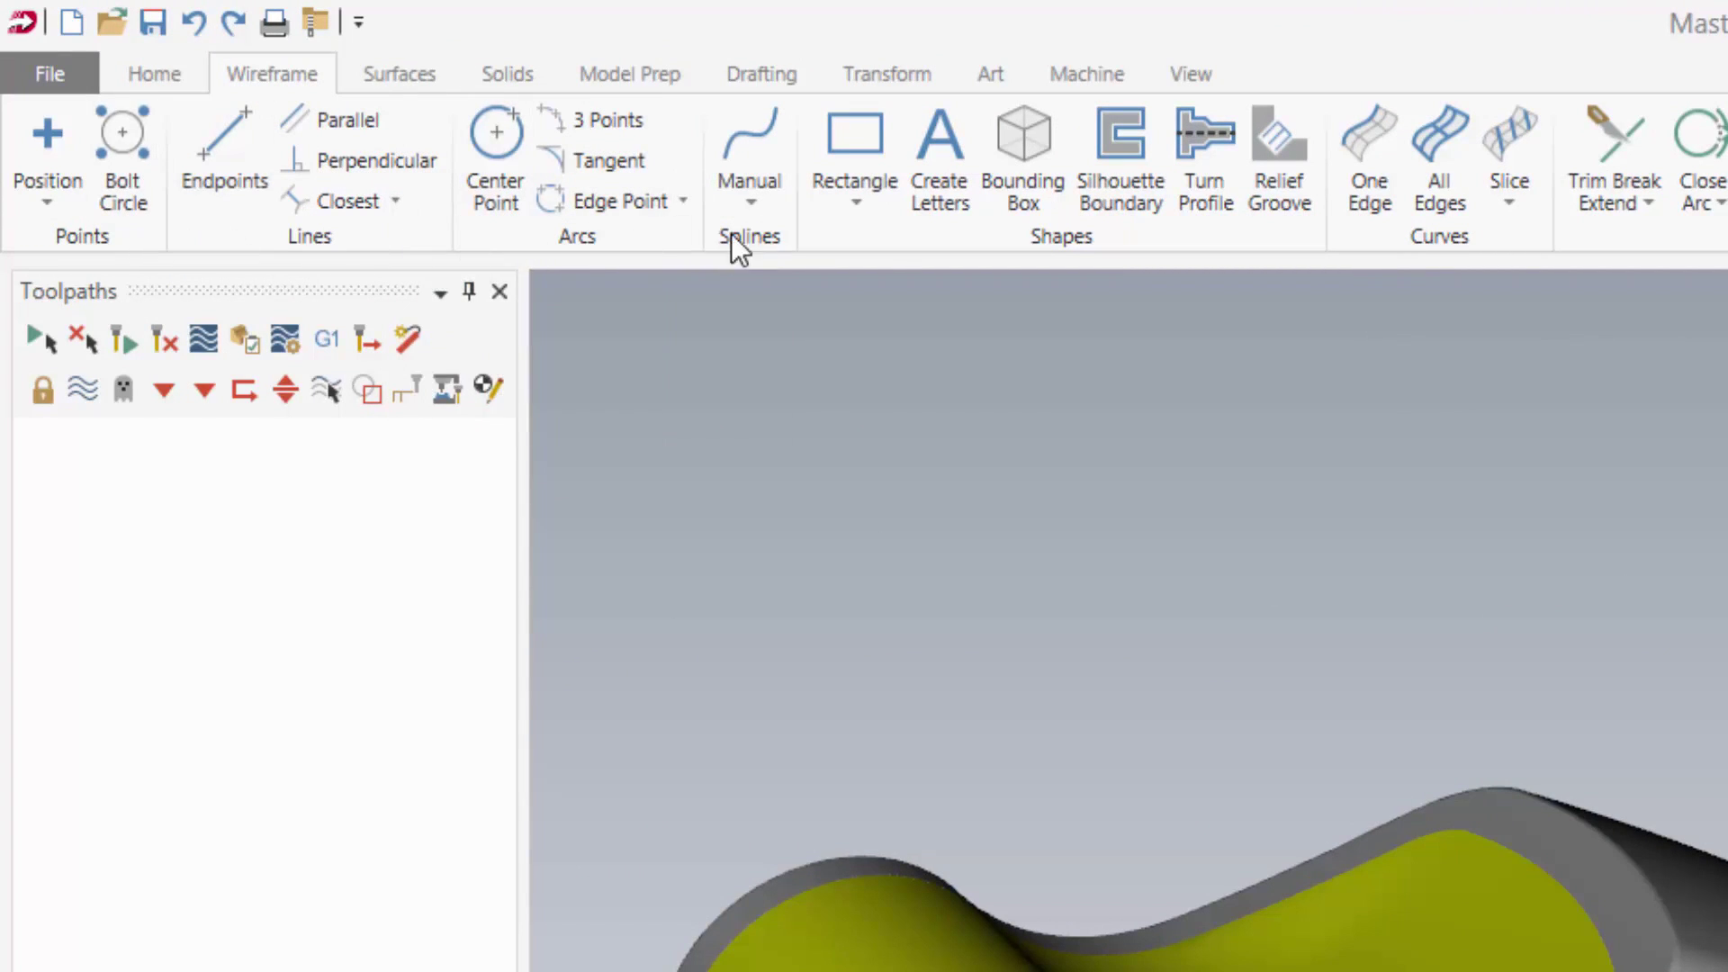
Browse the Surfaces and Solids tabs and Chain and Window options, then mask selection to splines
left_click(416, 90)
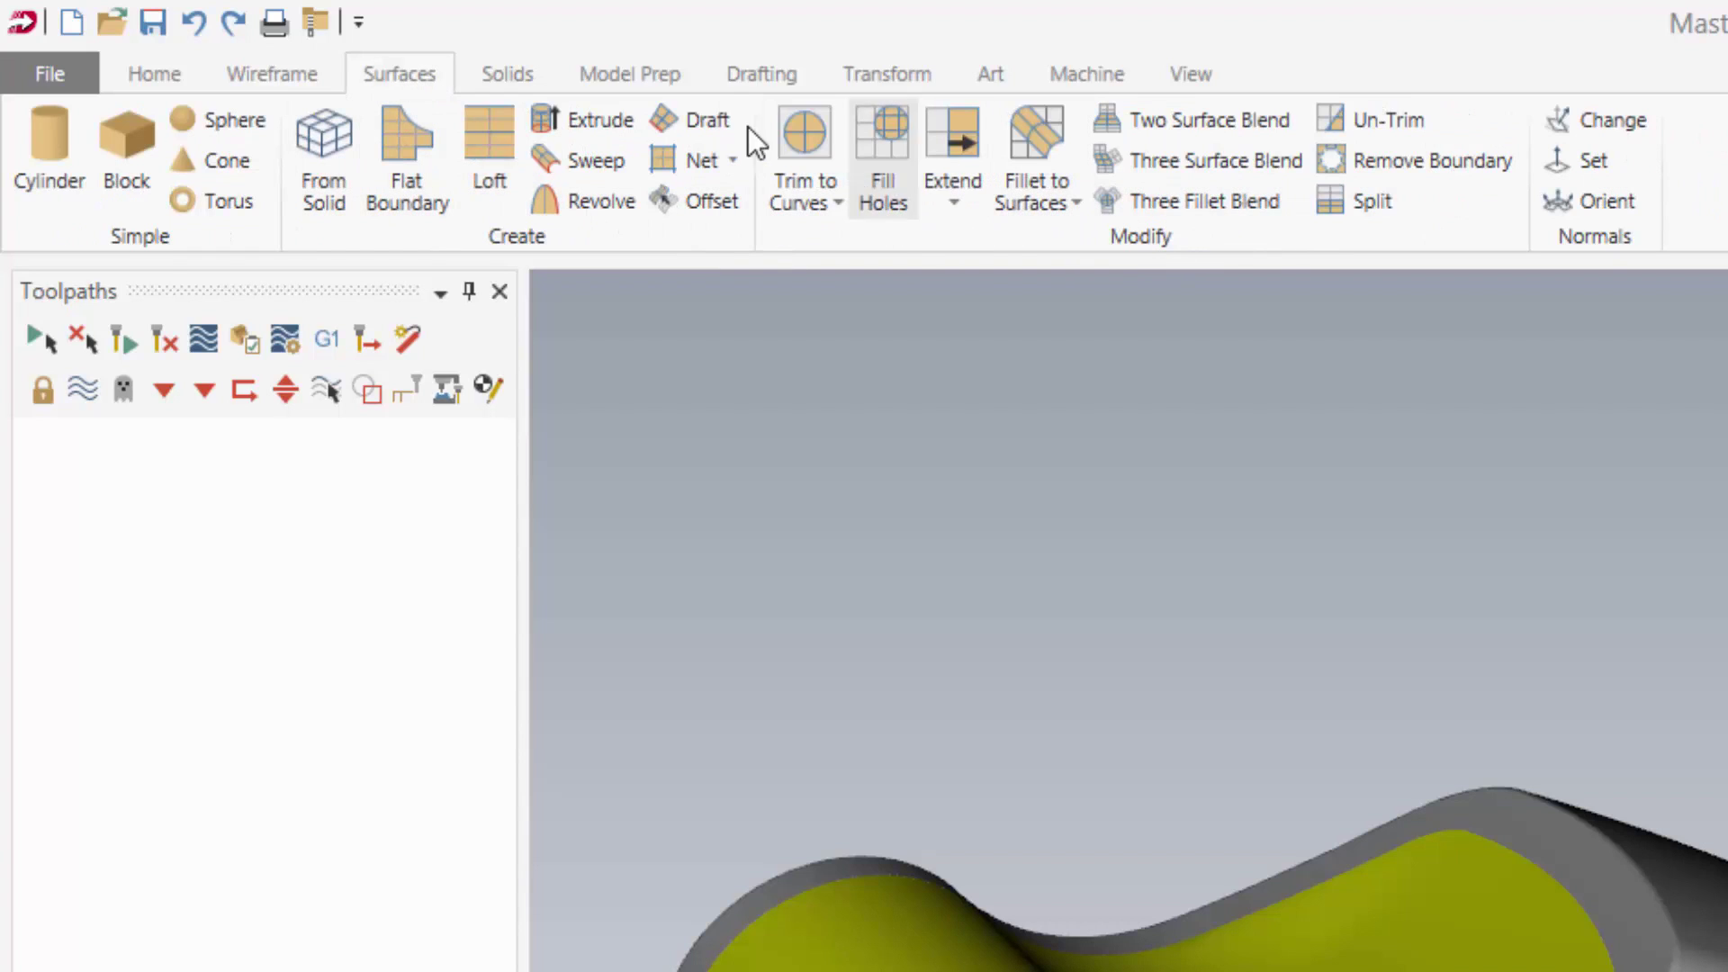
left_click(522, 74)
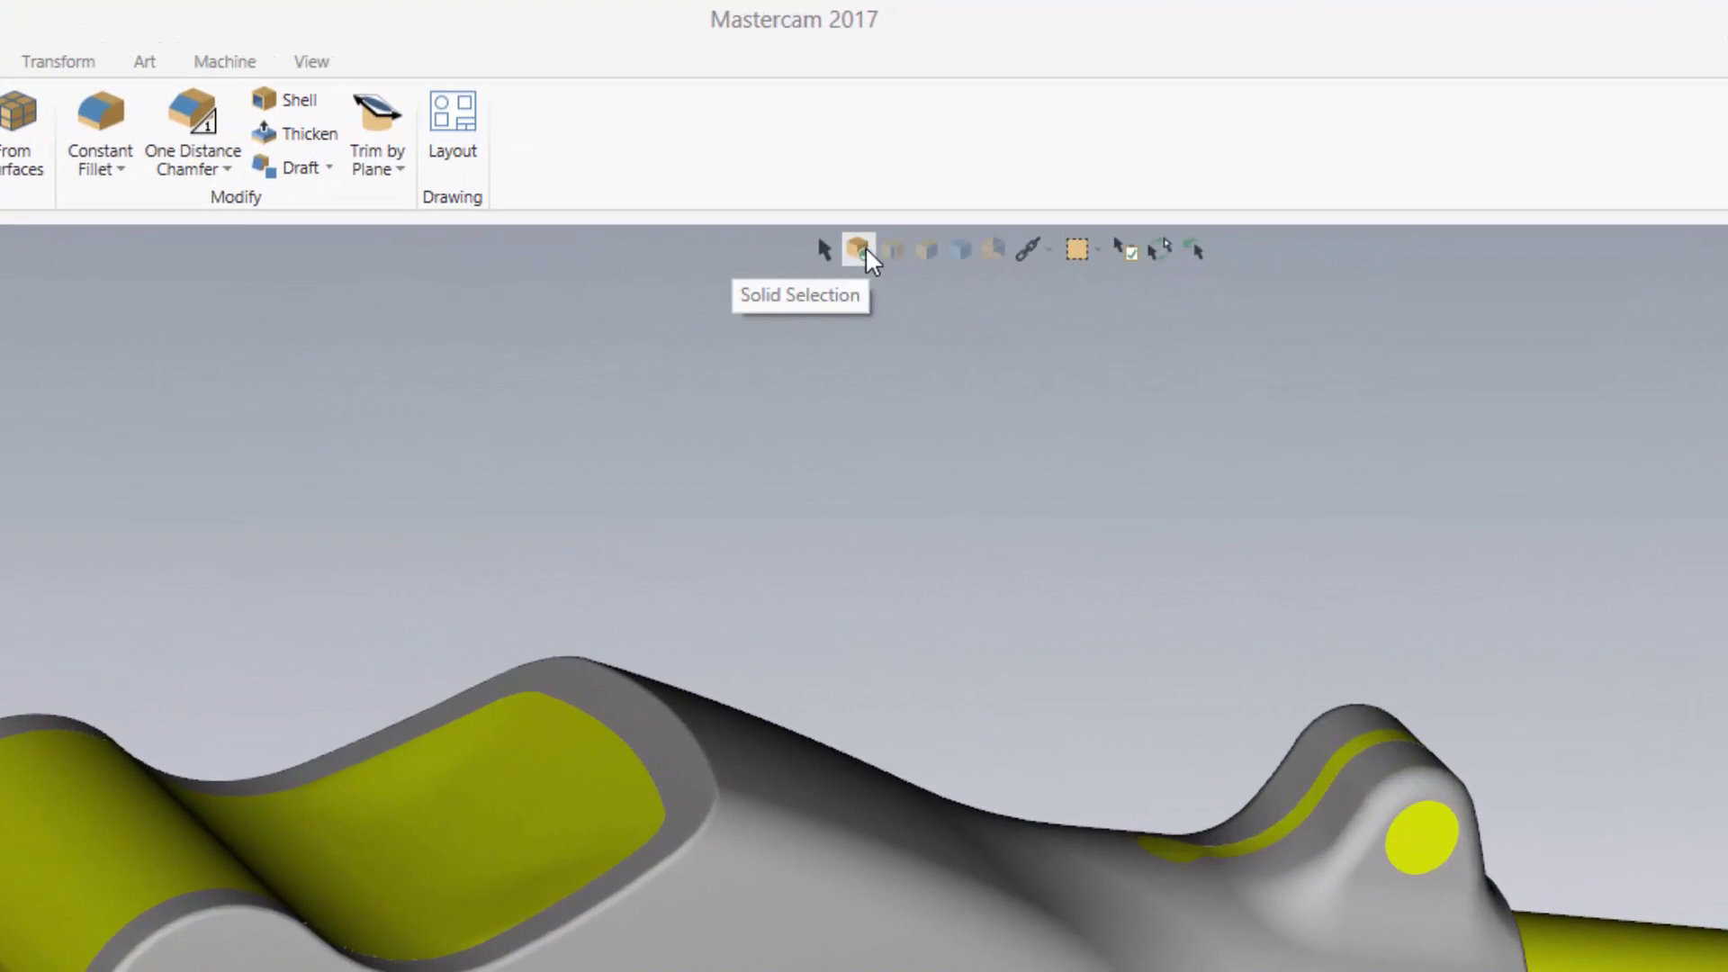
left_click(1036, 252)
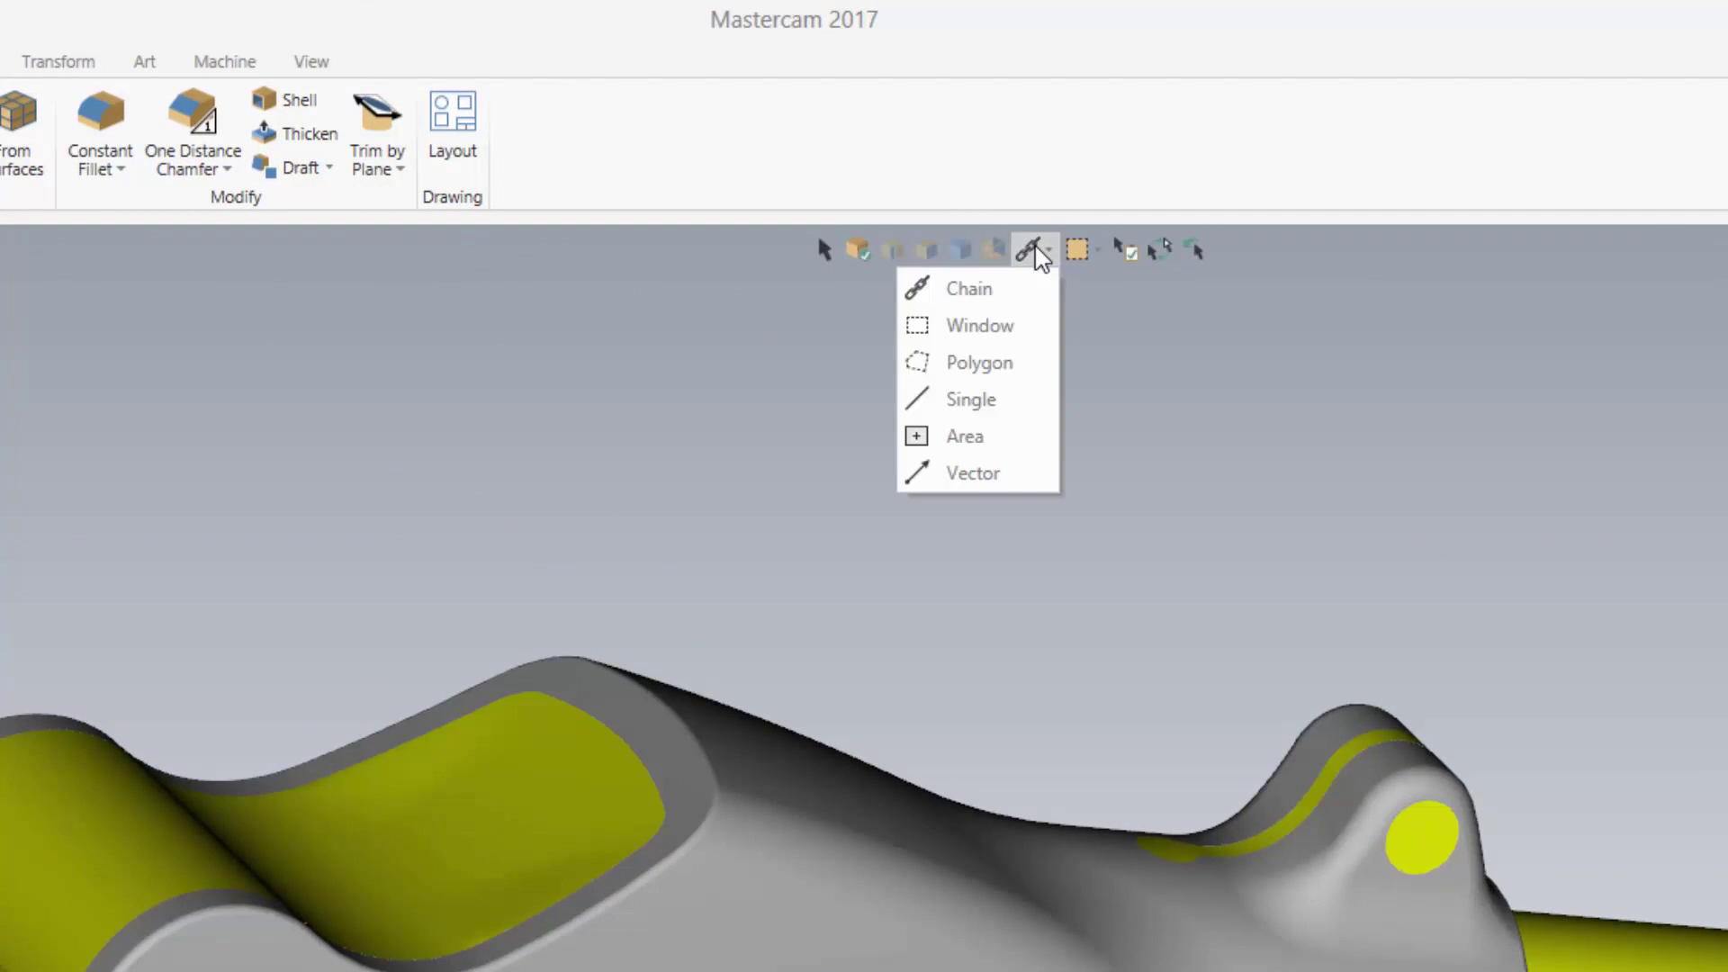
left_click(1093, 252)
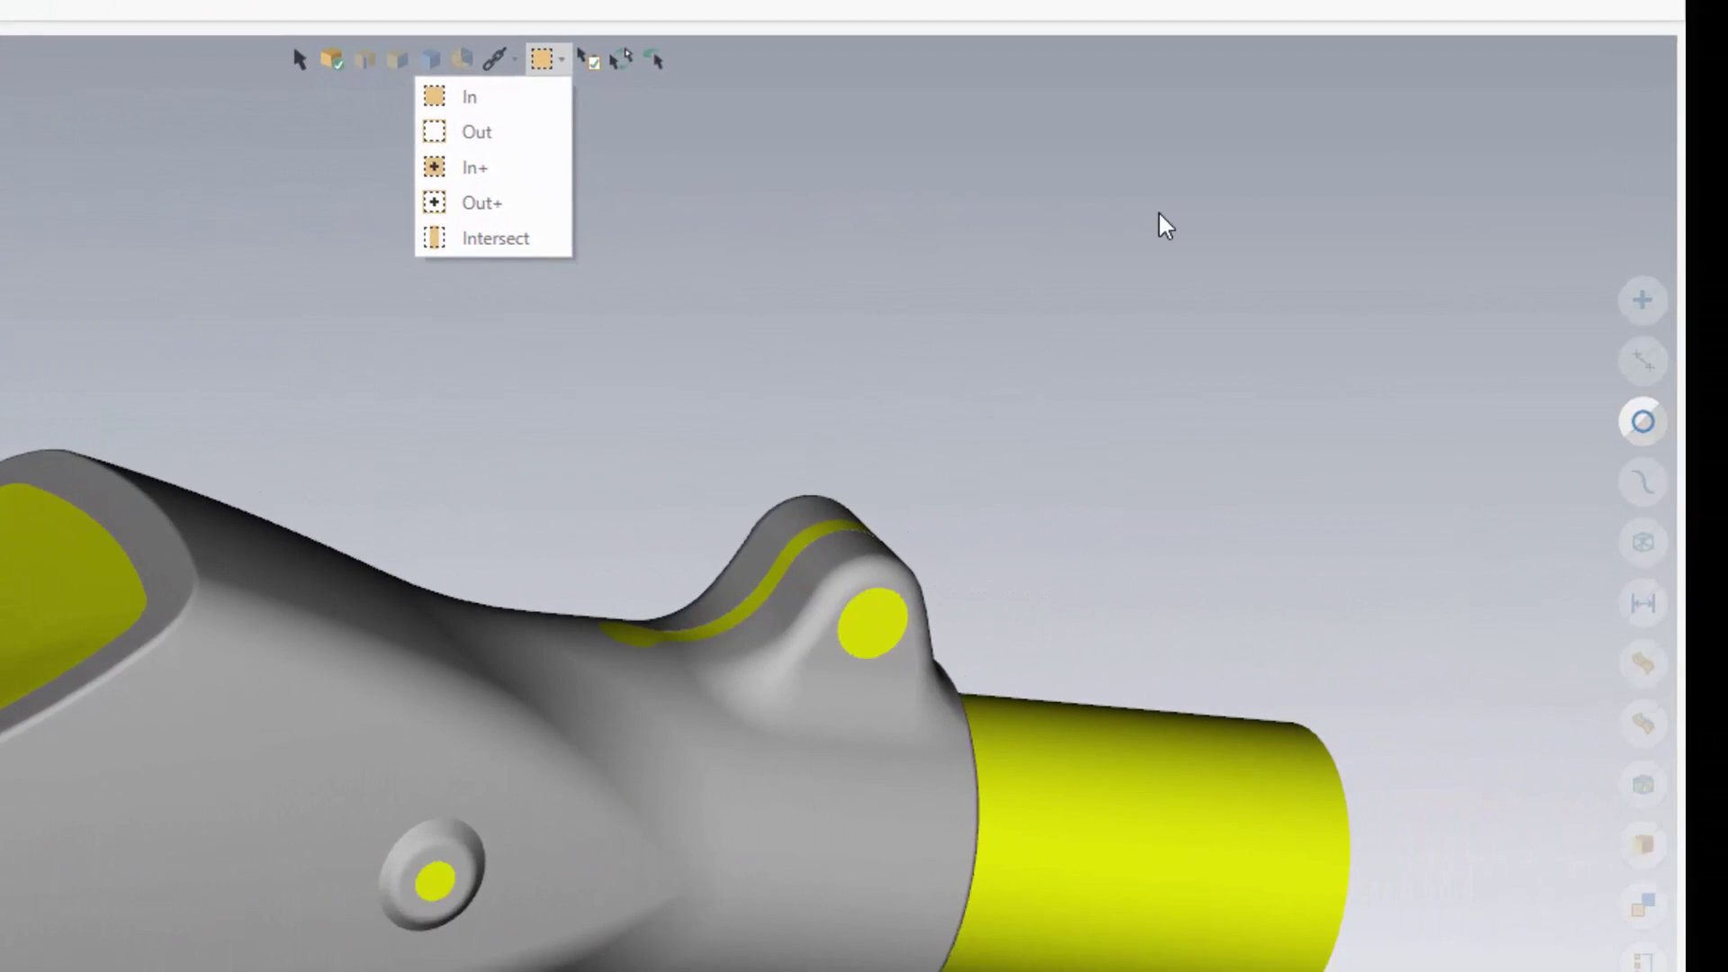
left_click(1168, 220)
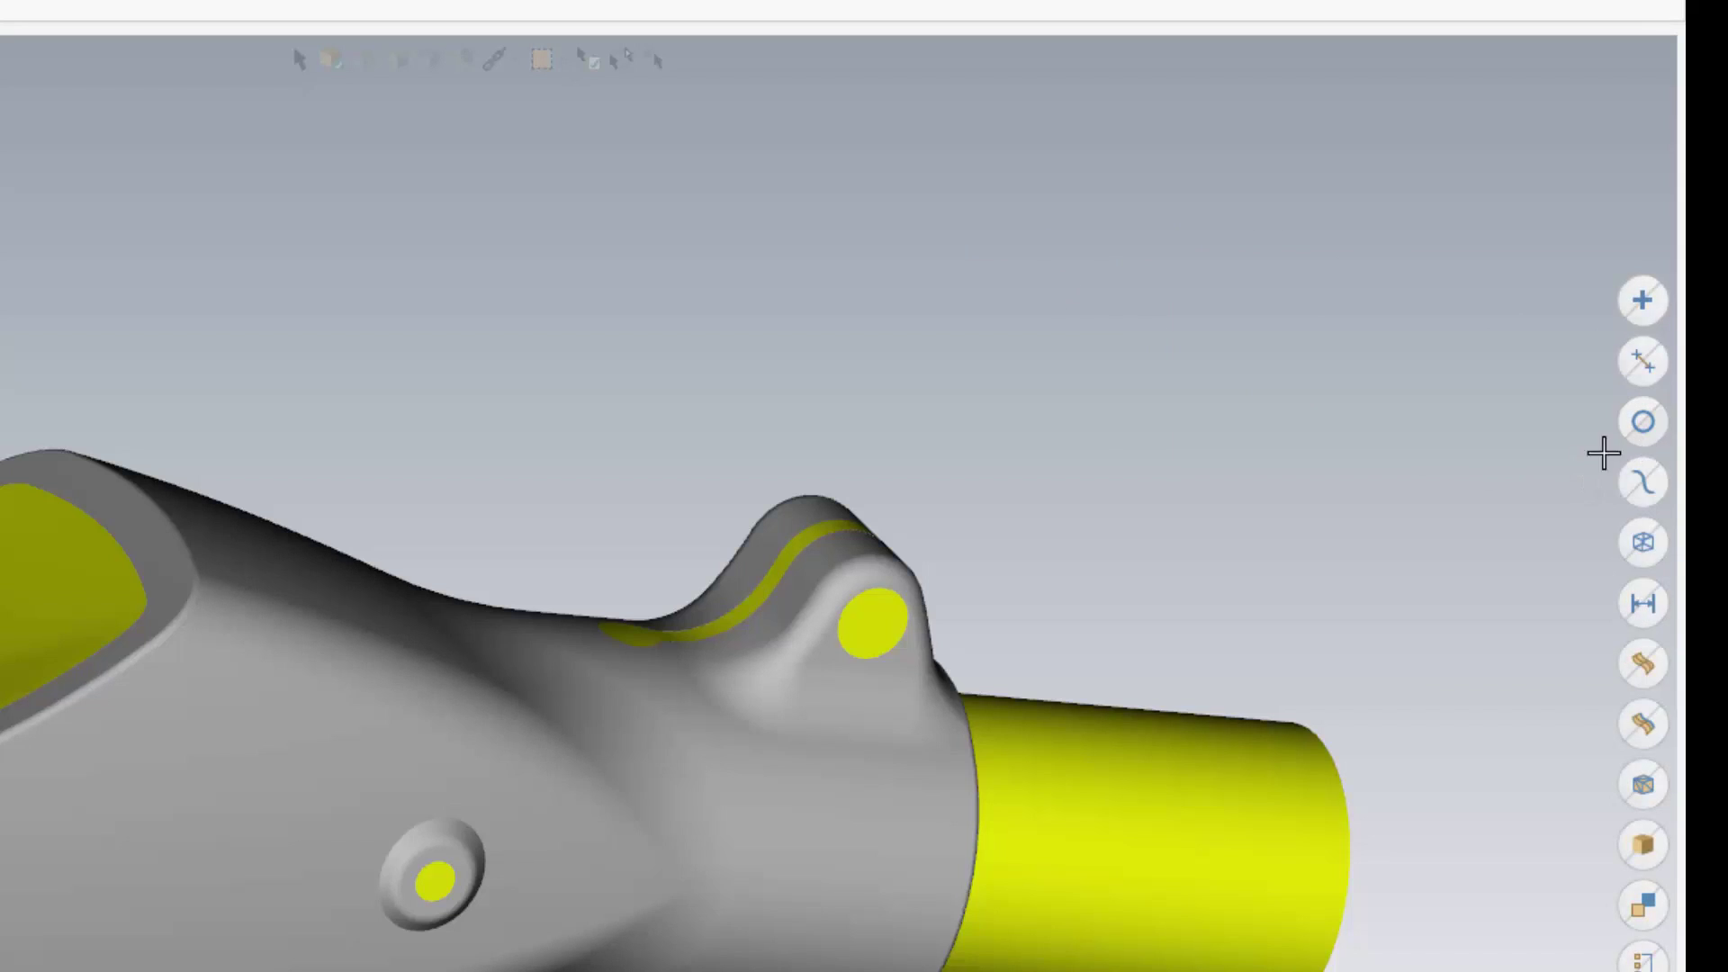
left_click(1661, 484)
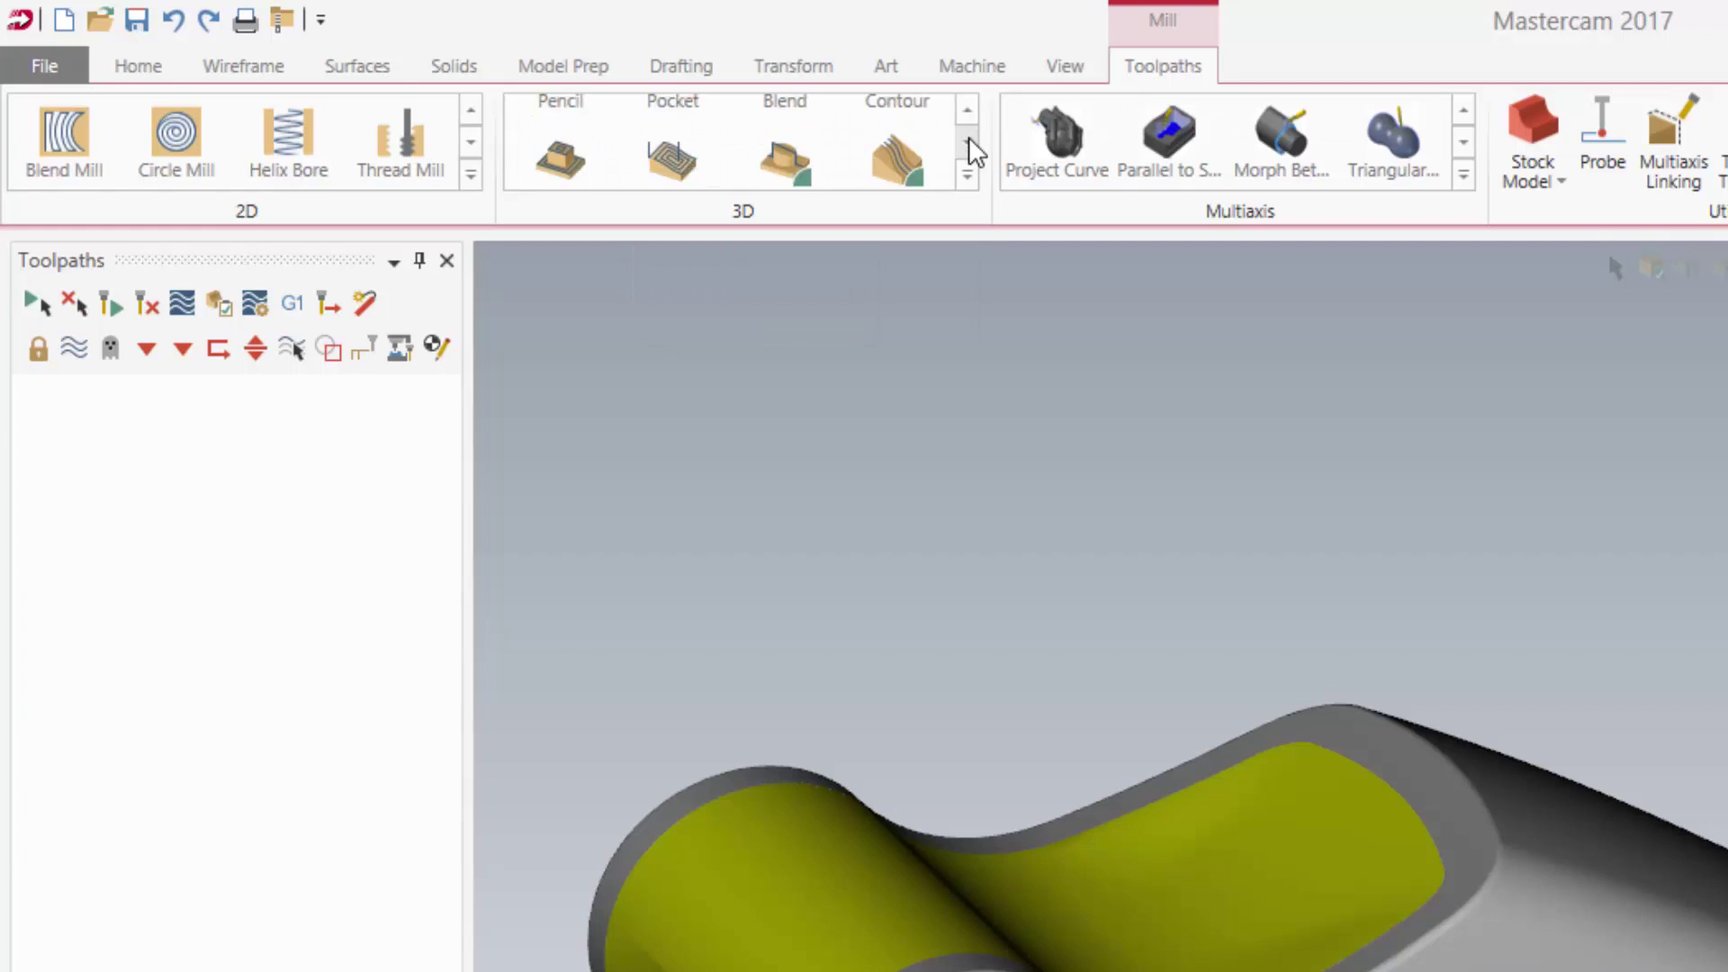
Expand and close the 3D gallery, then step through and expand the 2D toolpath gallery
left_click(969, 177)
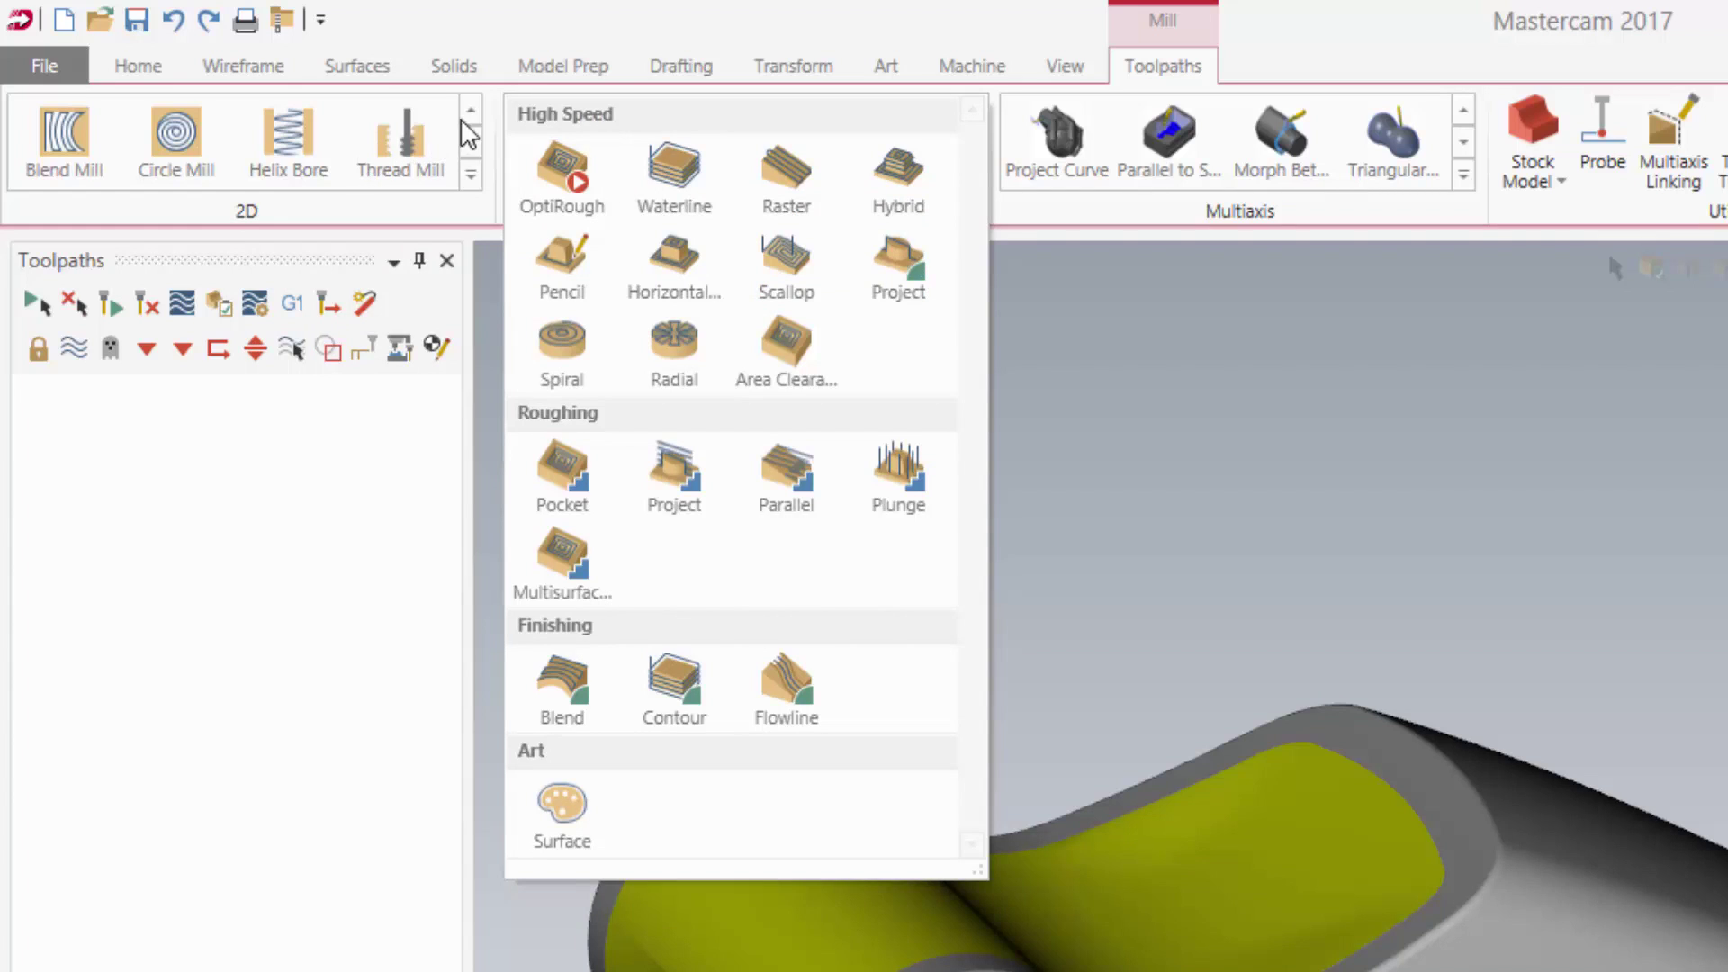
left_click(472, 144)
left_click(471, 144)
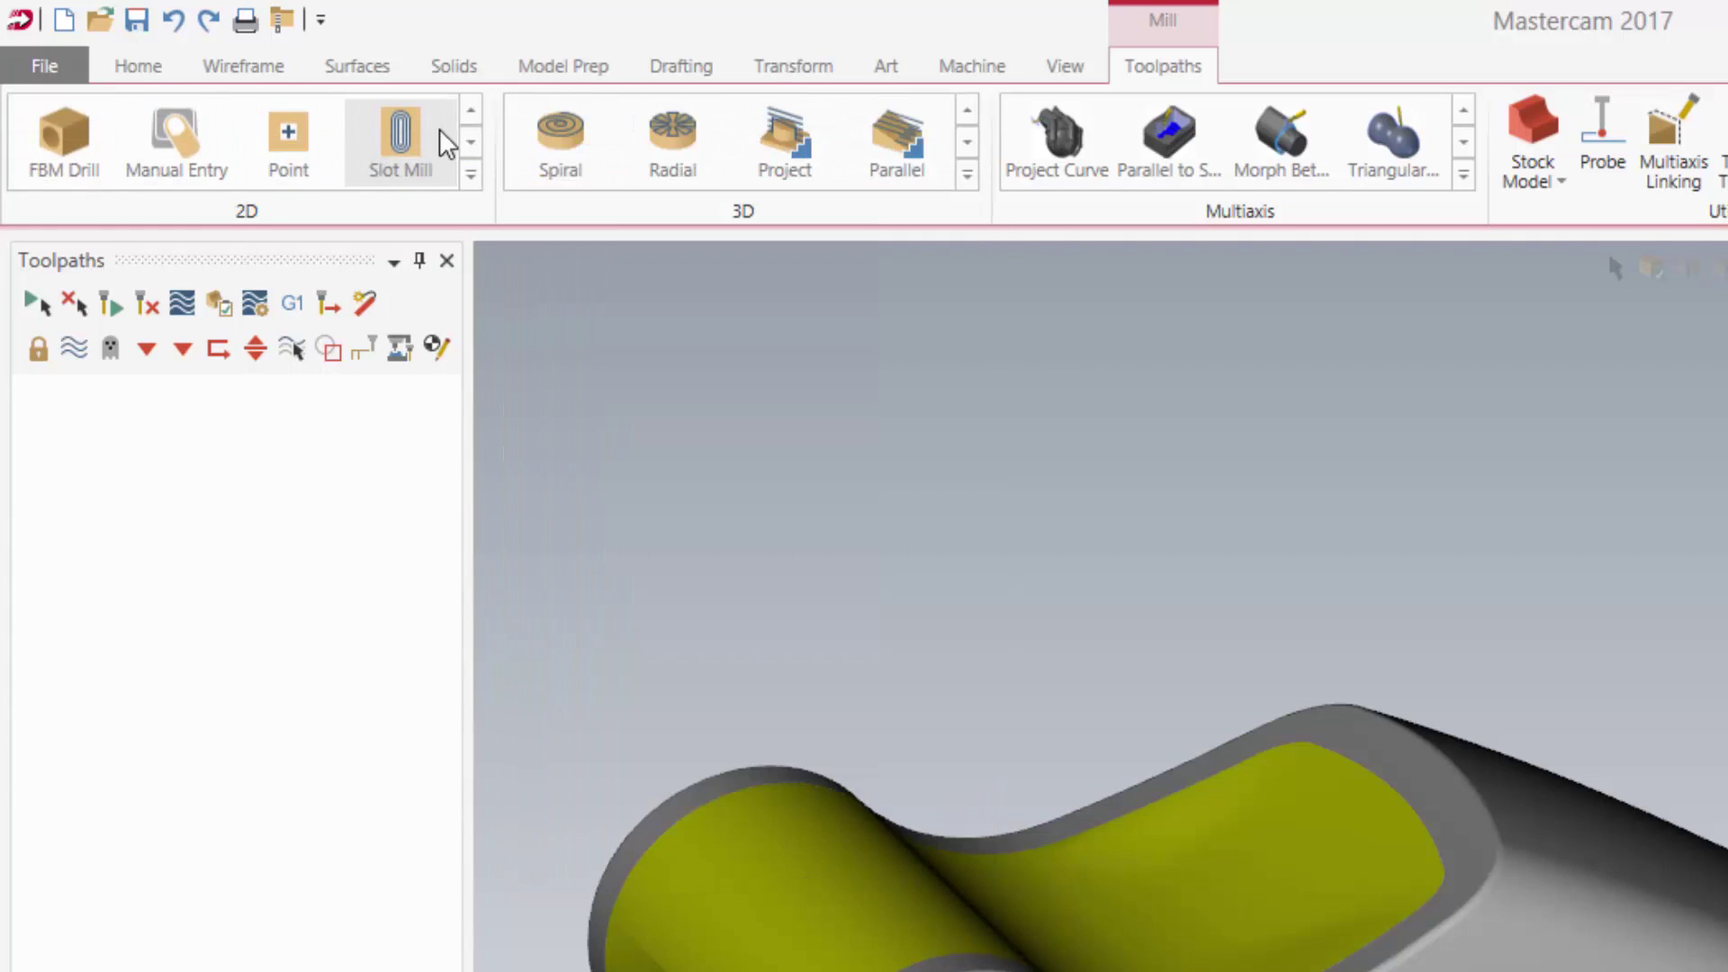
left_click(470, 174)
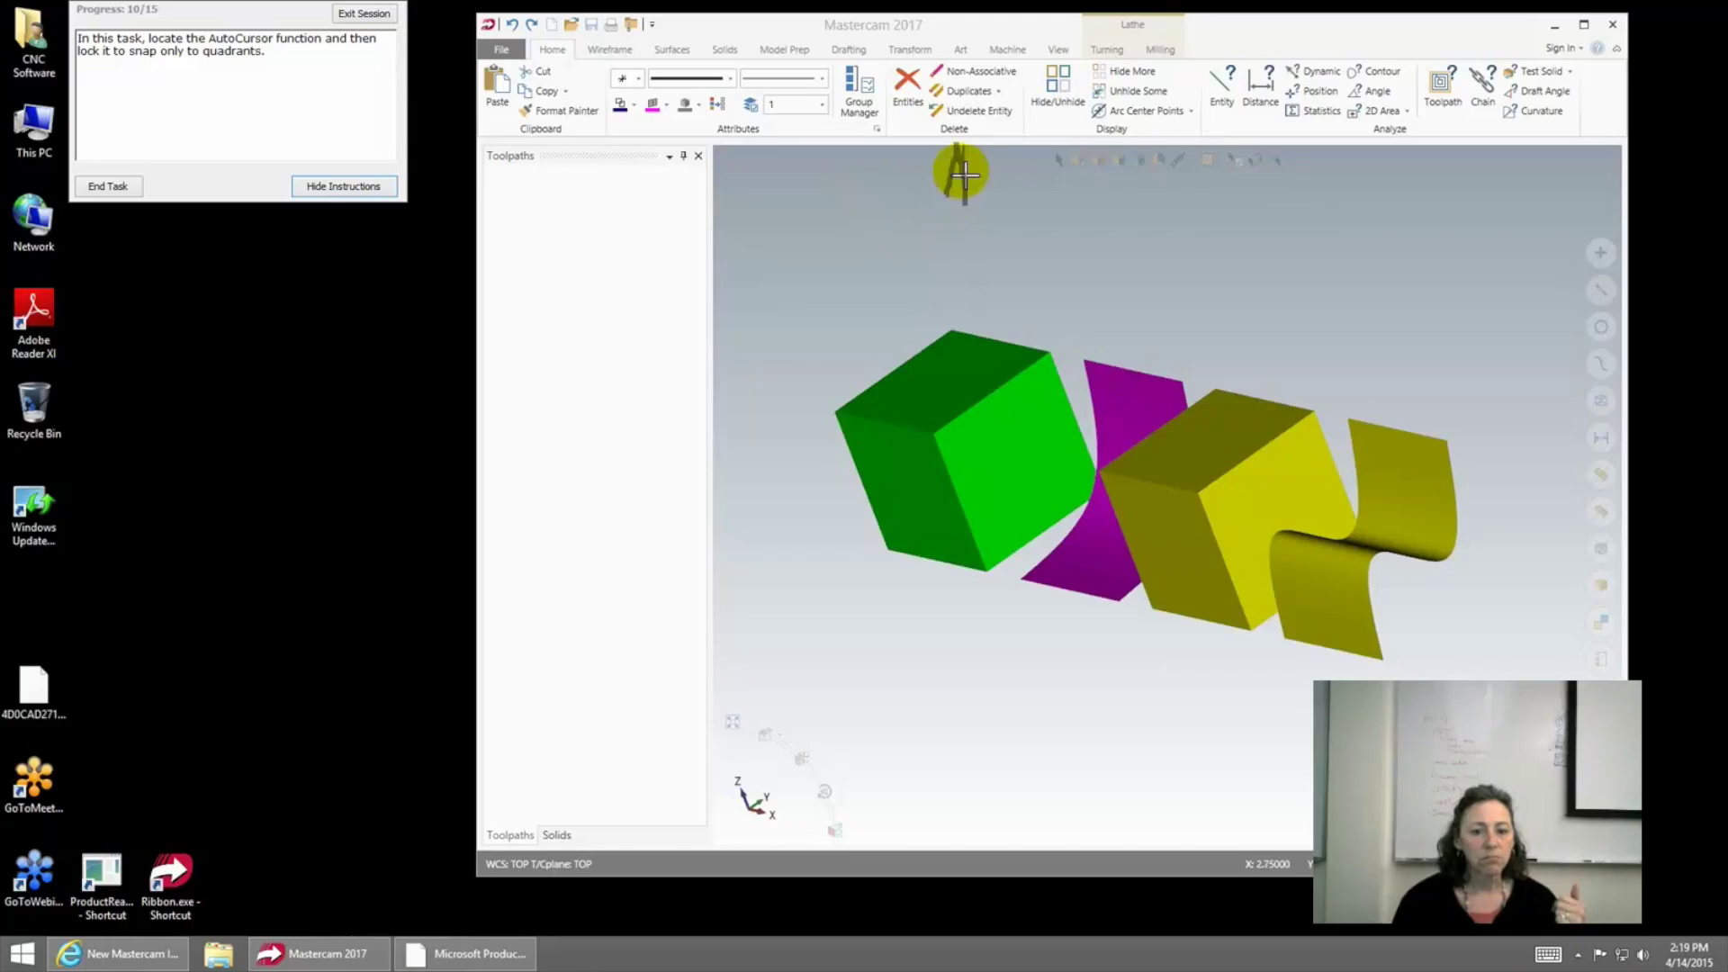
Select the grey cube and show the Save As Other options, Save Some and Zip2Go
left_click(905, 398)
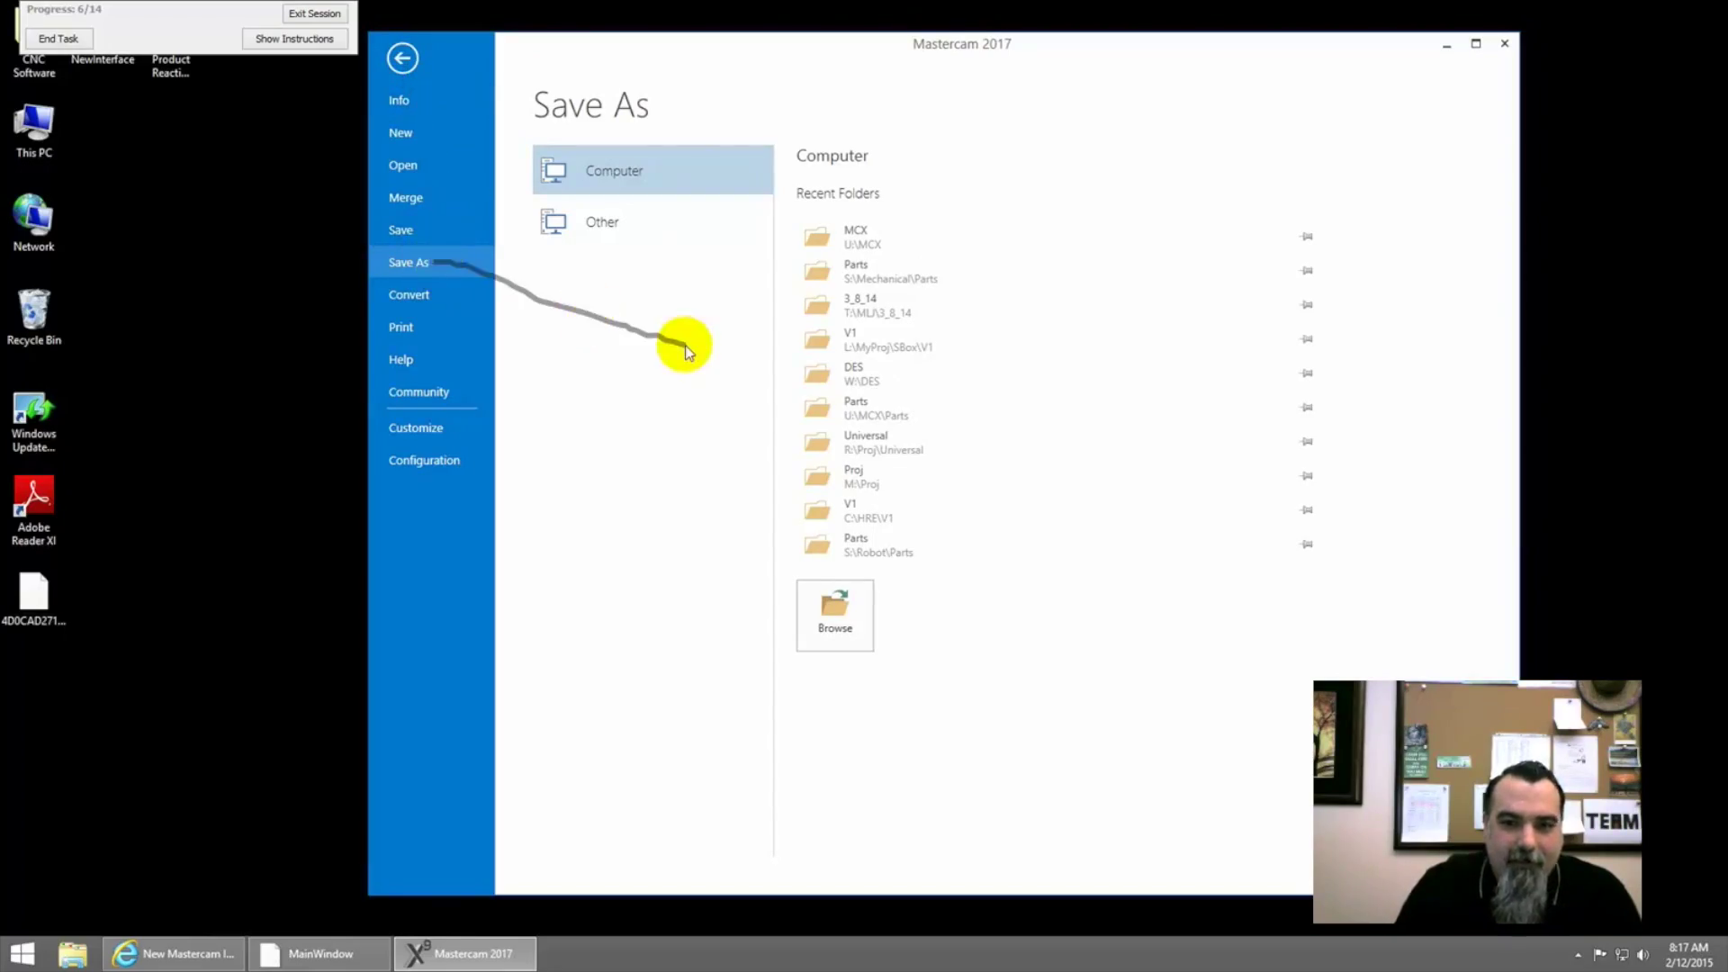
left_click(614, 222)
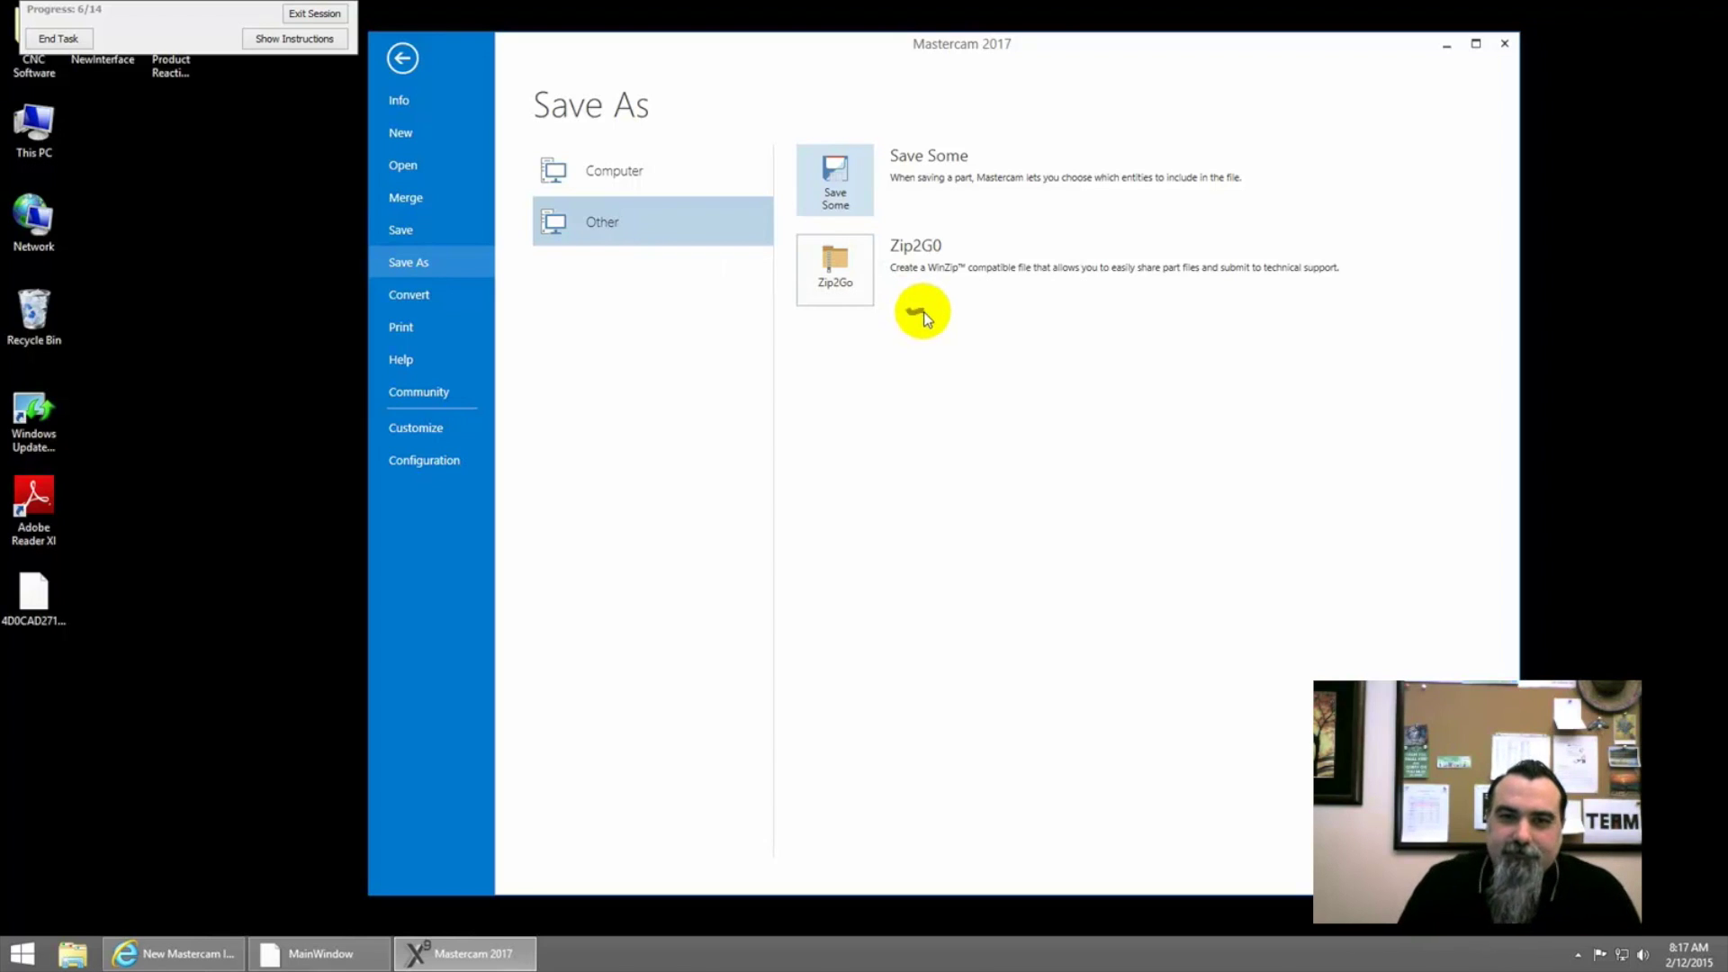
mouse_move(903, 302)
left_mouse_down()
mouse_move(865, 335)
mouse_move(836, 286)
mouse_move(828, 101)
left_mouse_up()
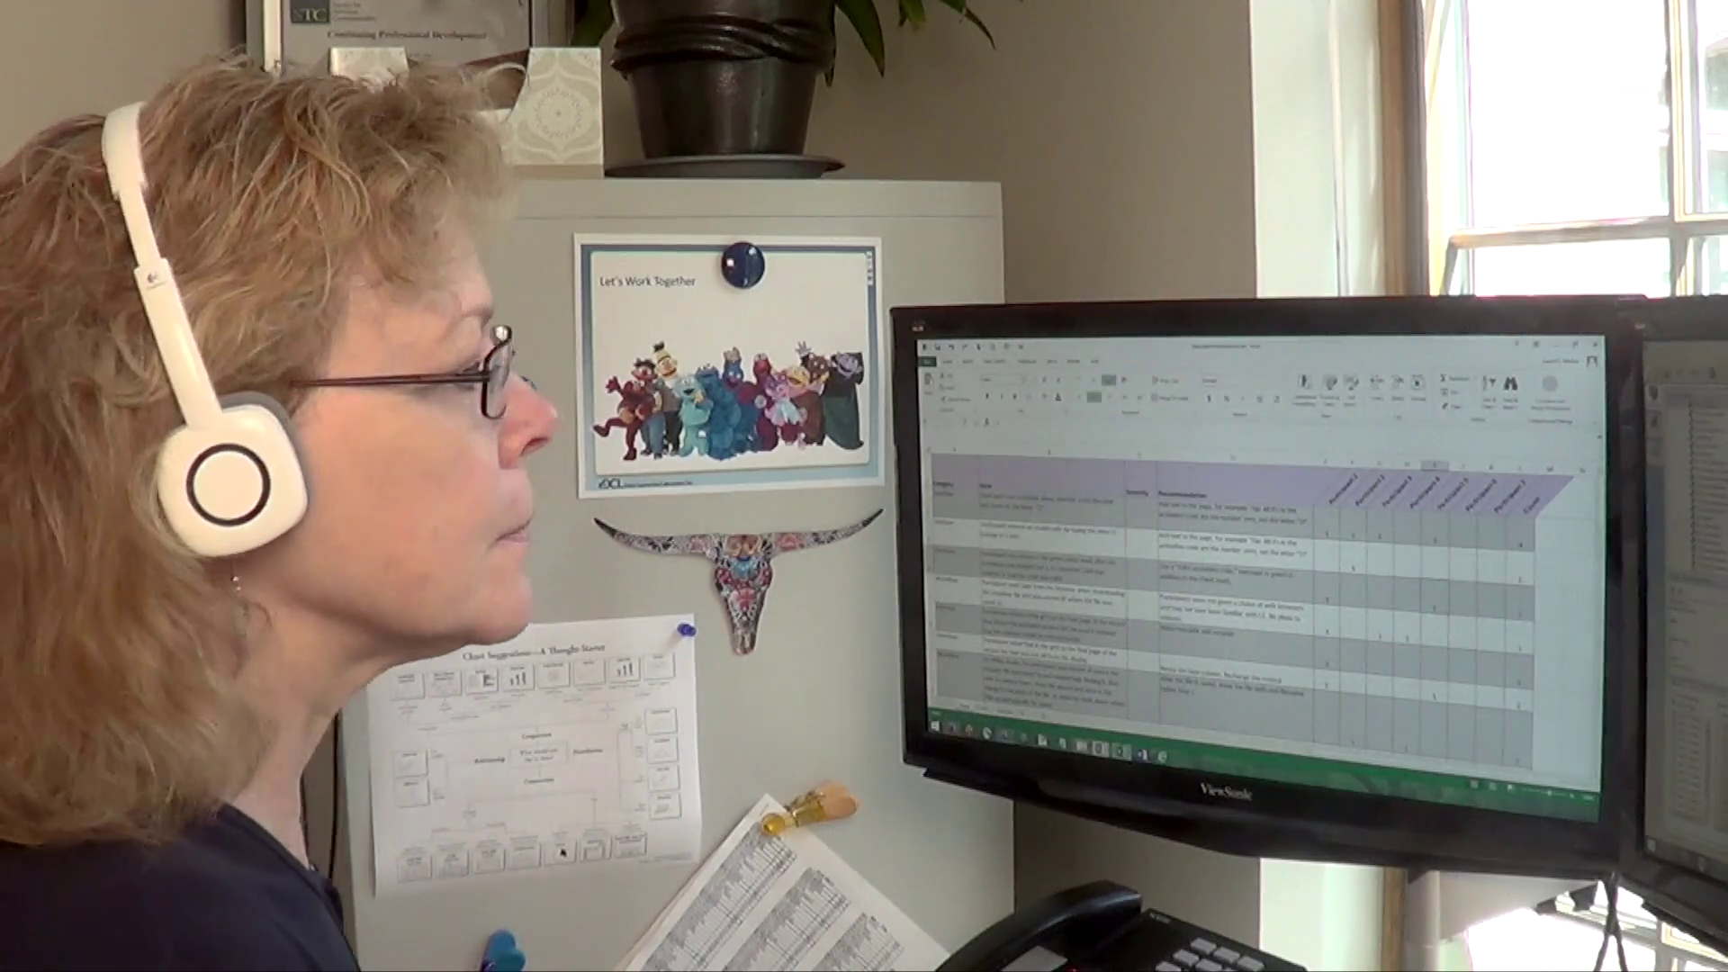
scroll(1233, 621, "down", 3)
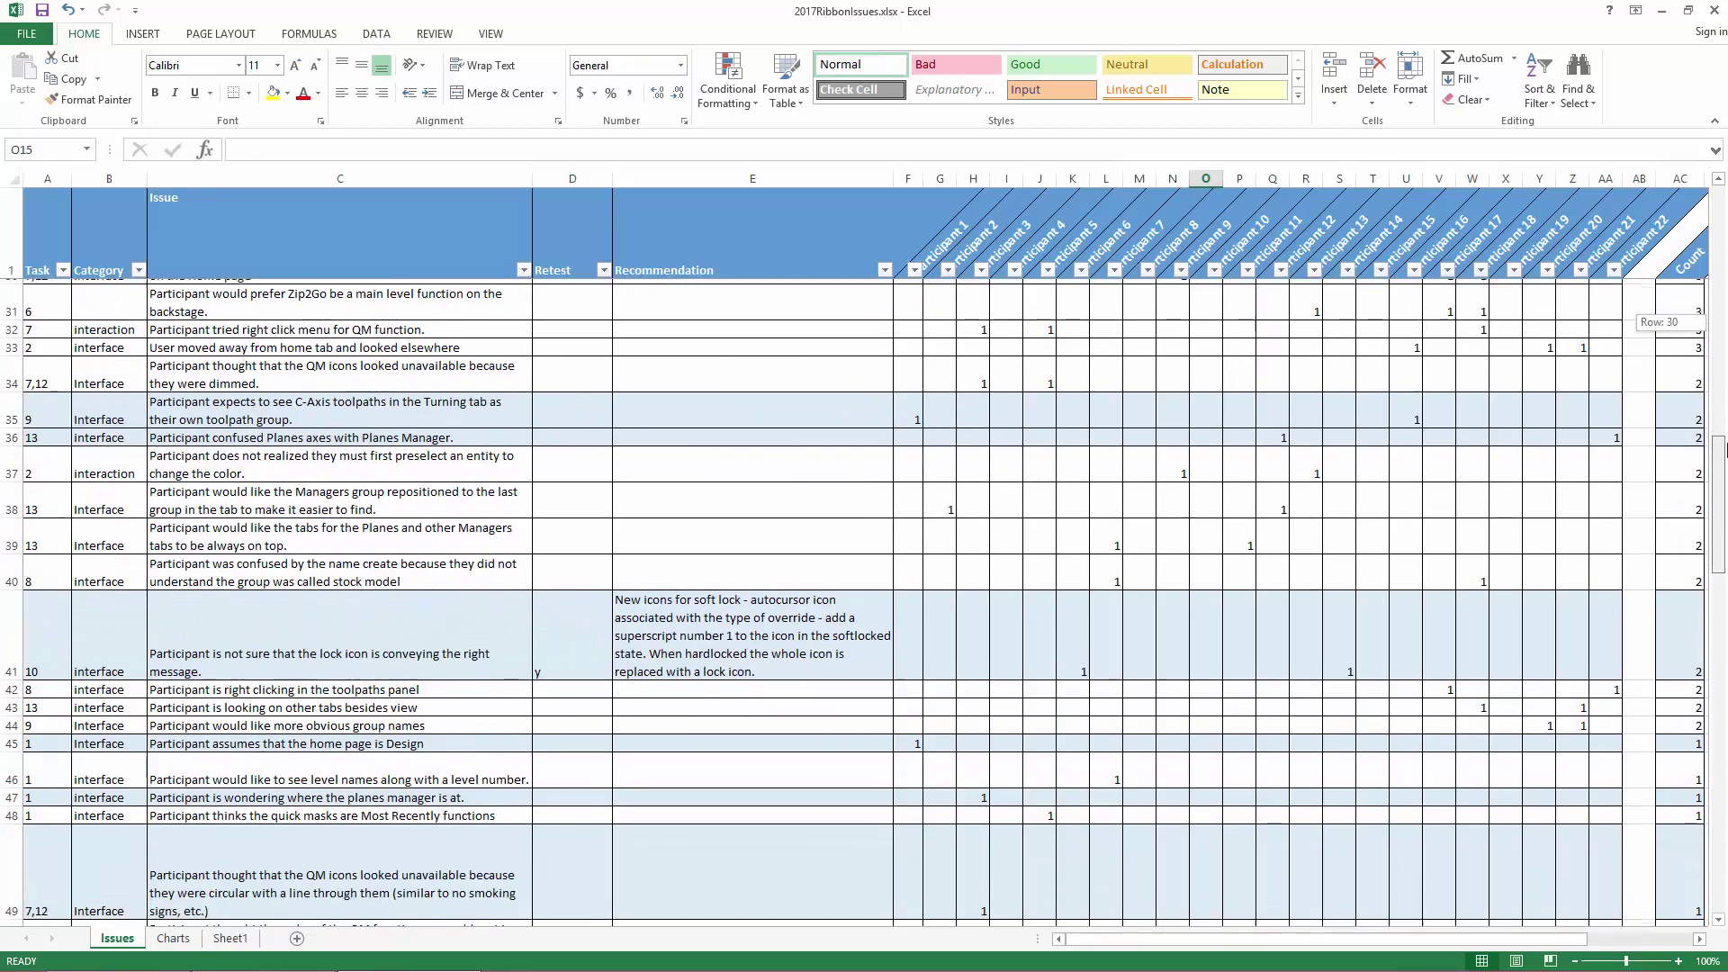
left_click_drag(1717, 490, 1717, 546)
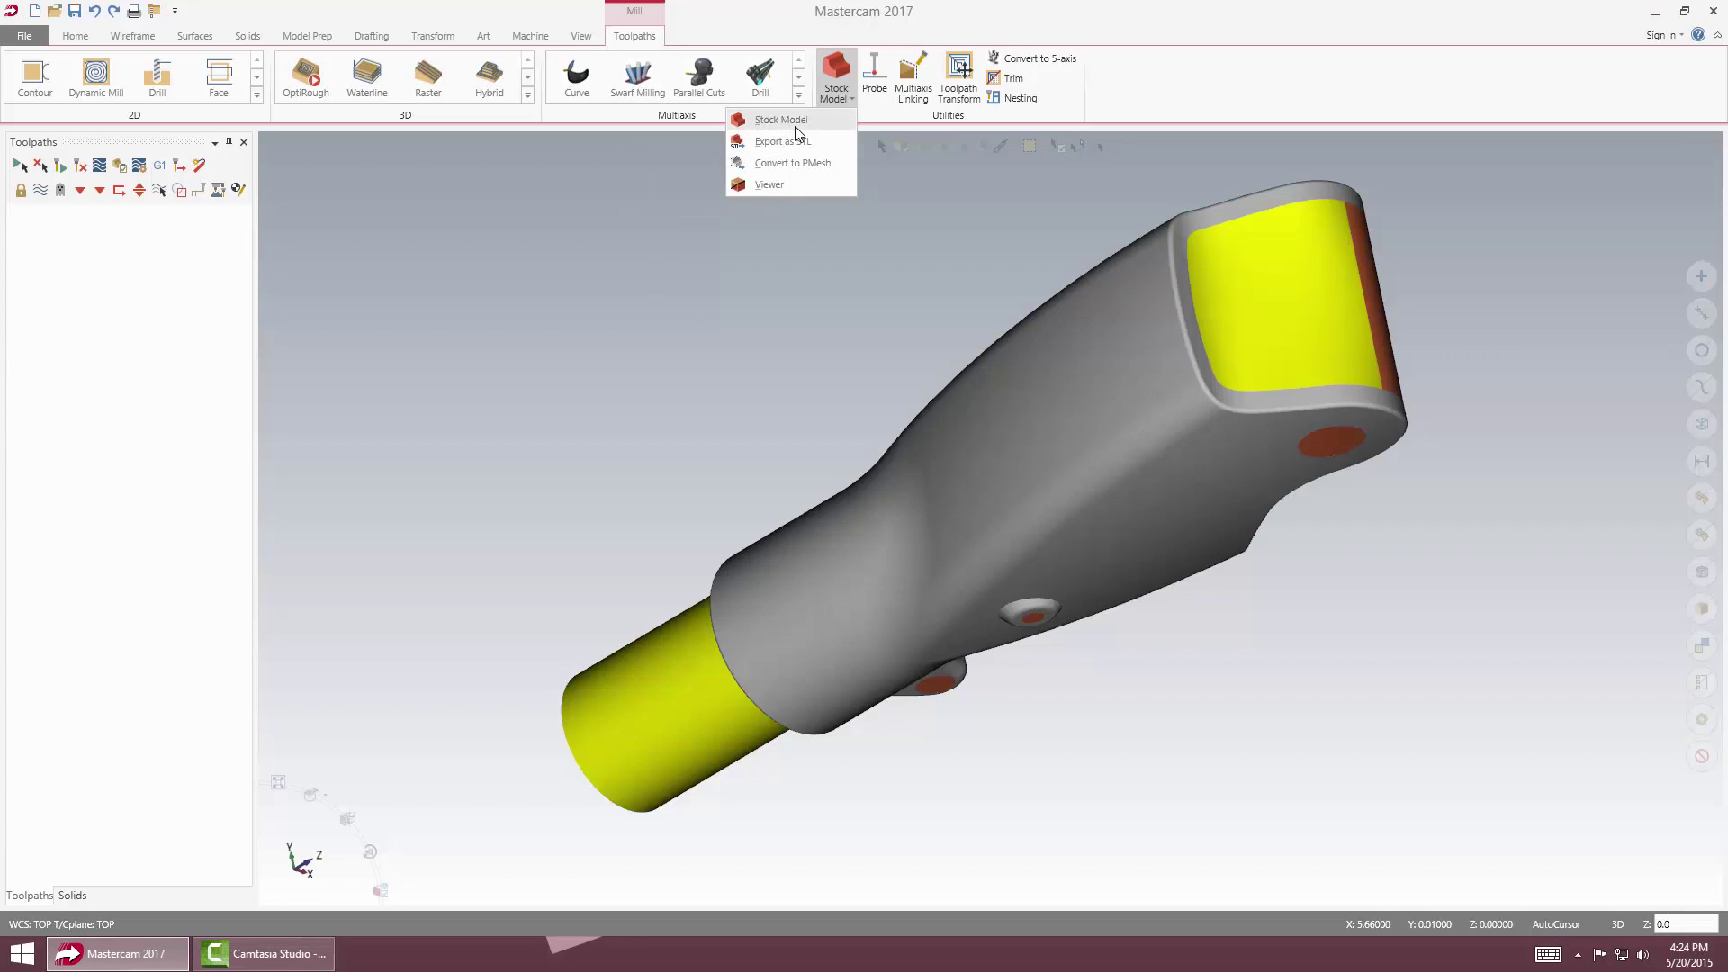
Dismiss Stock Model, show Rectangle options, then bring up the viewport context menu with mini toolbar
left_click(705, 184)
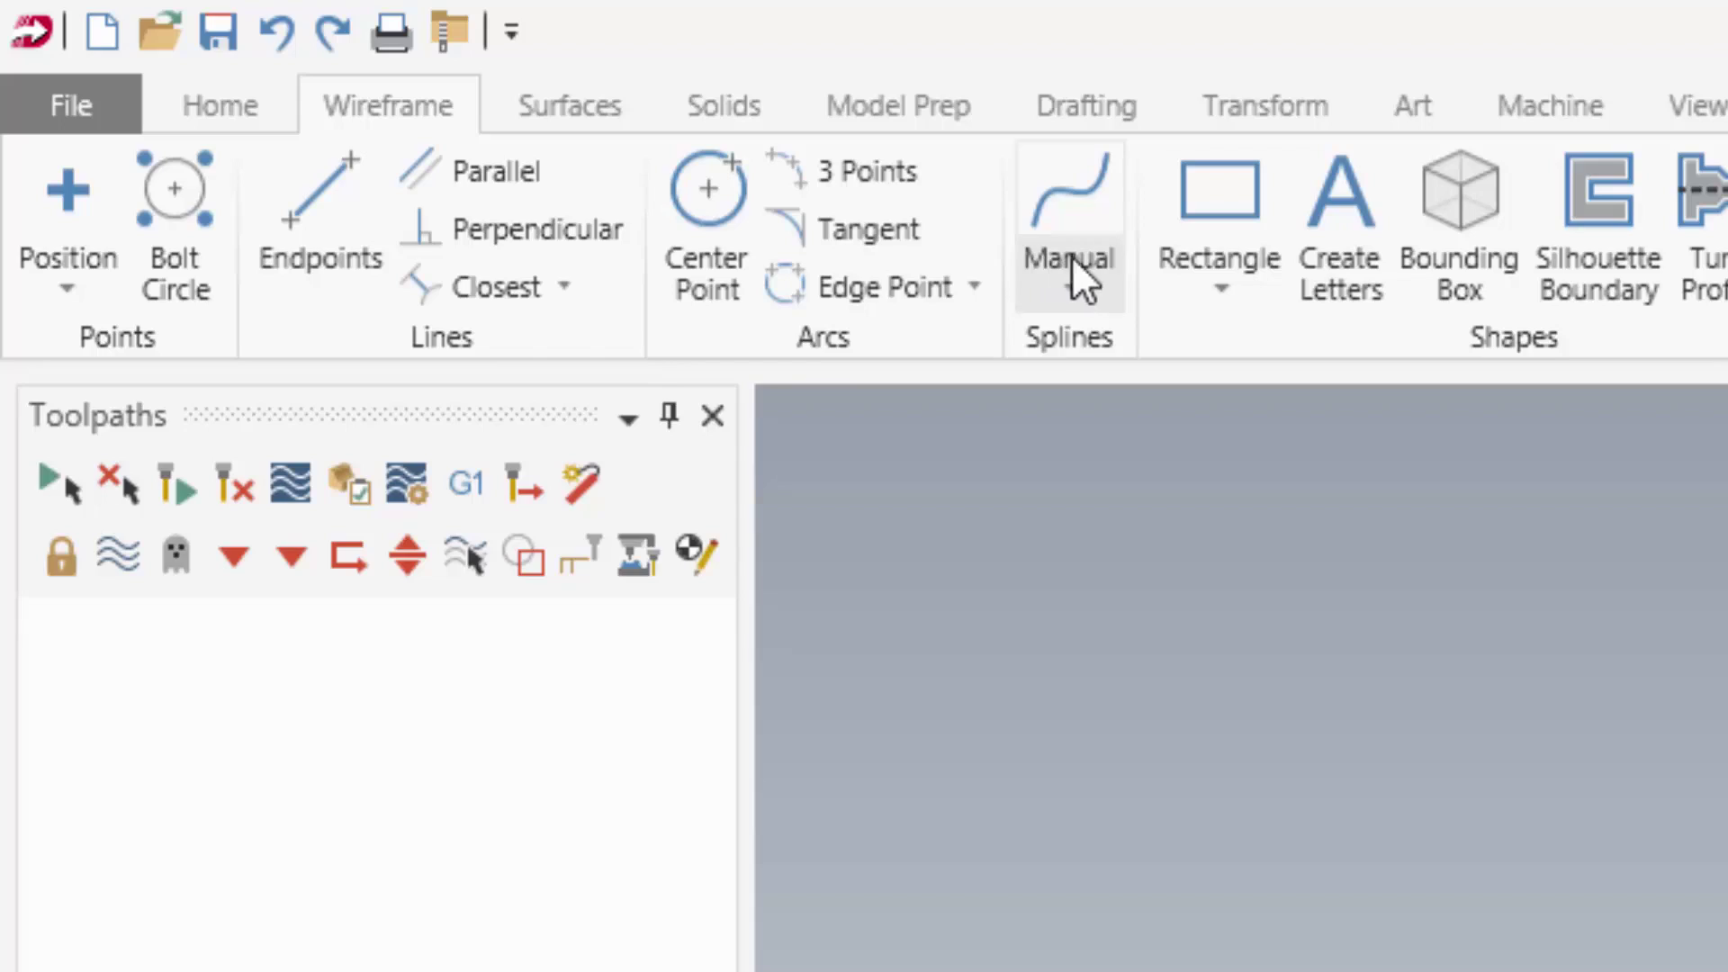
left_click(1219, 276)
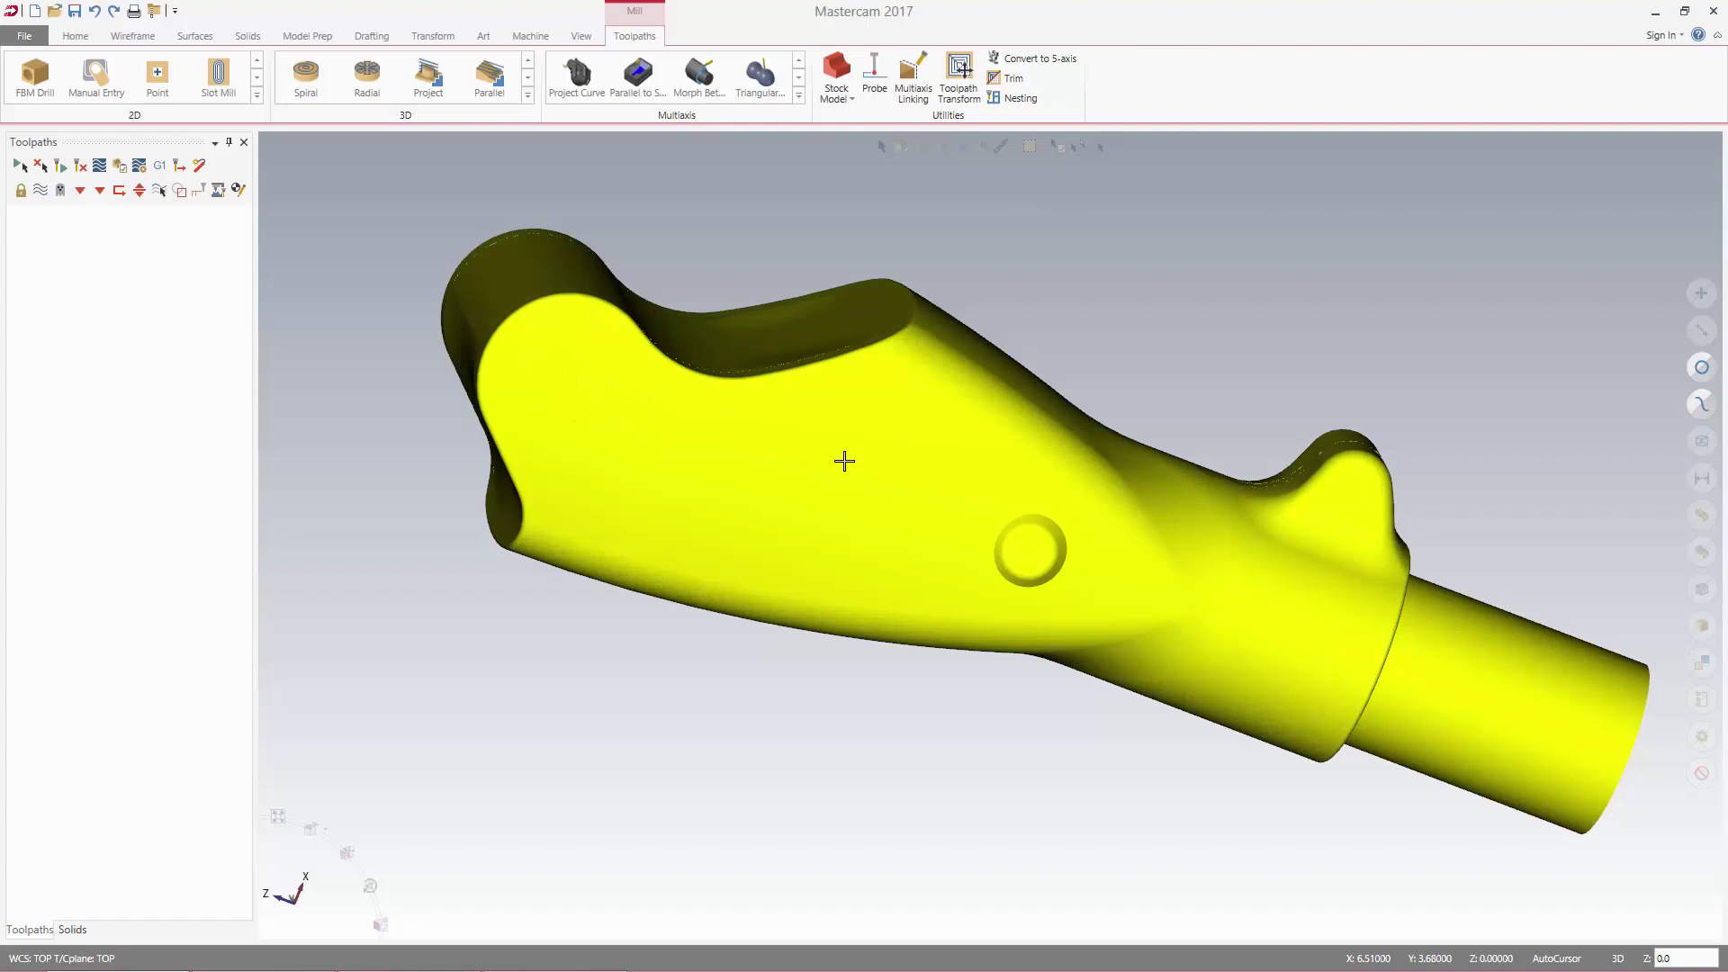
right_click(841, 463)
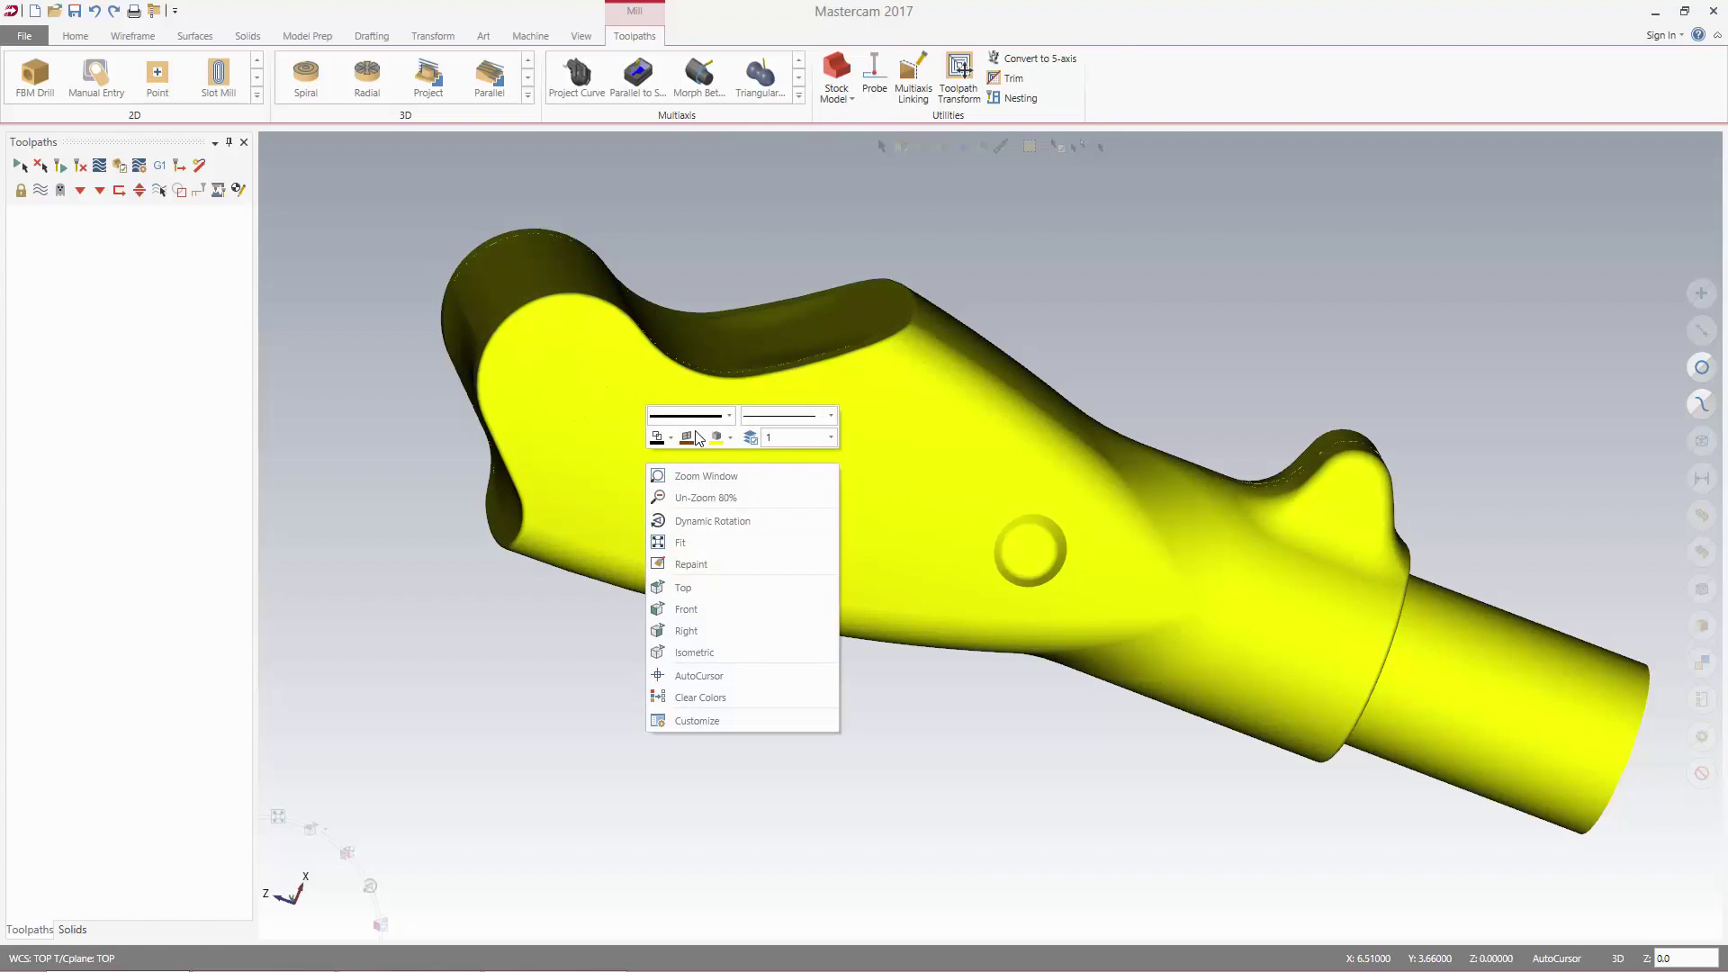
key("Escape")
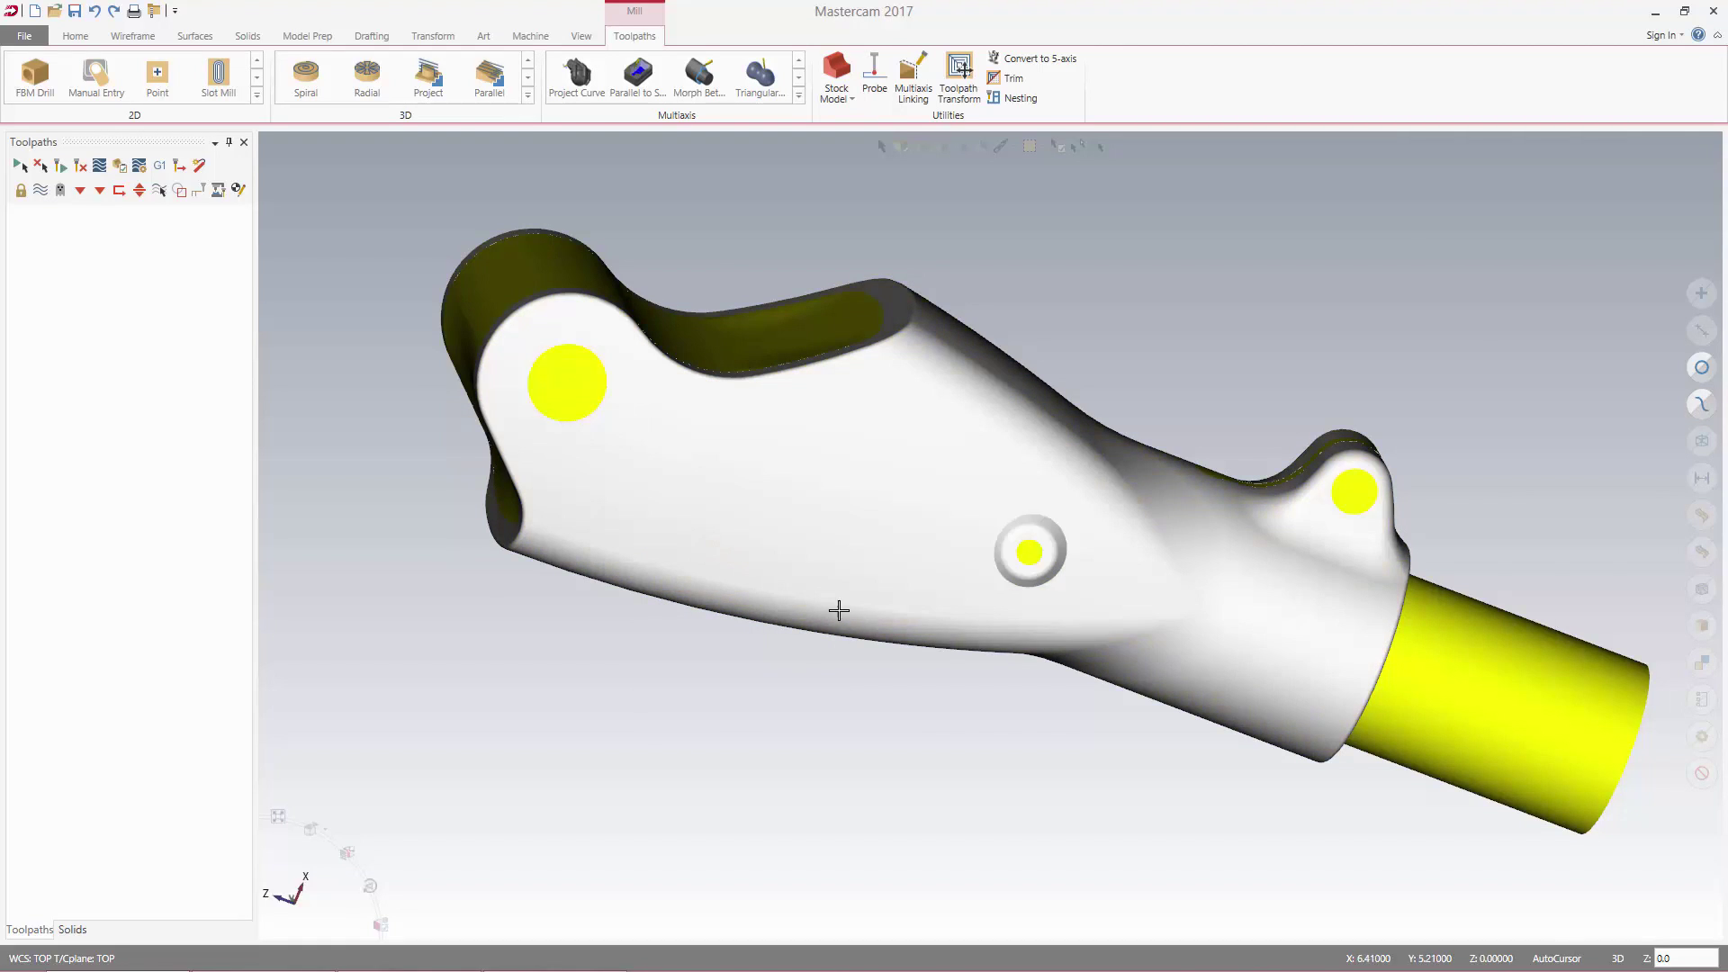
right_click(709, 638)
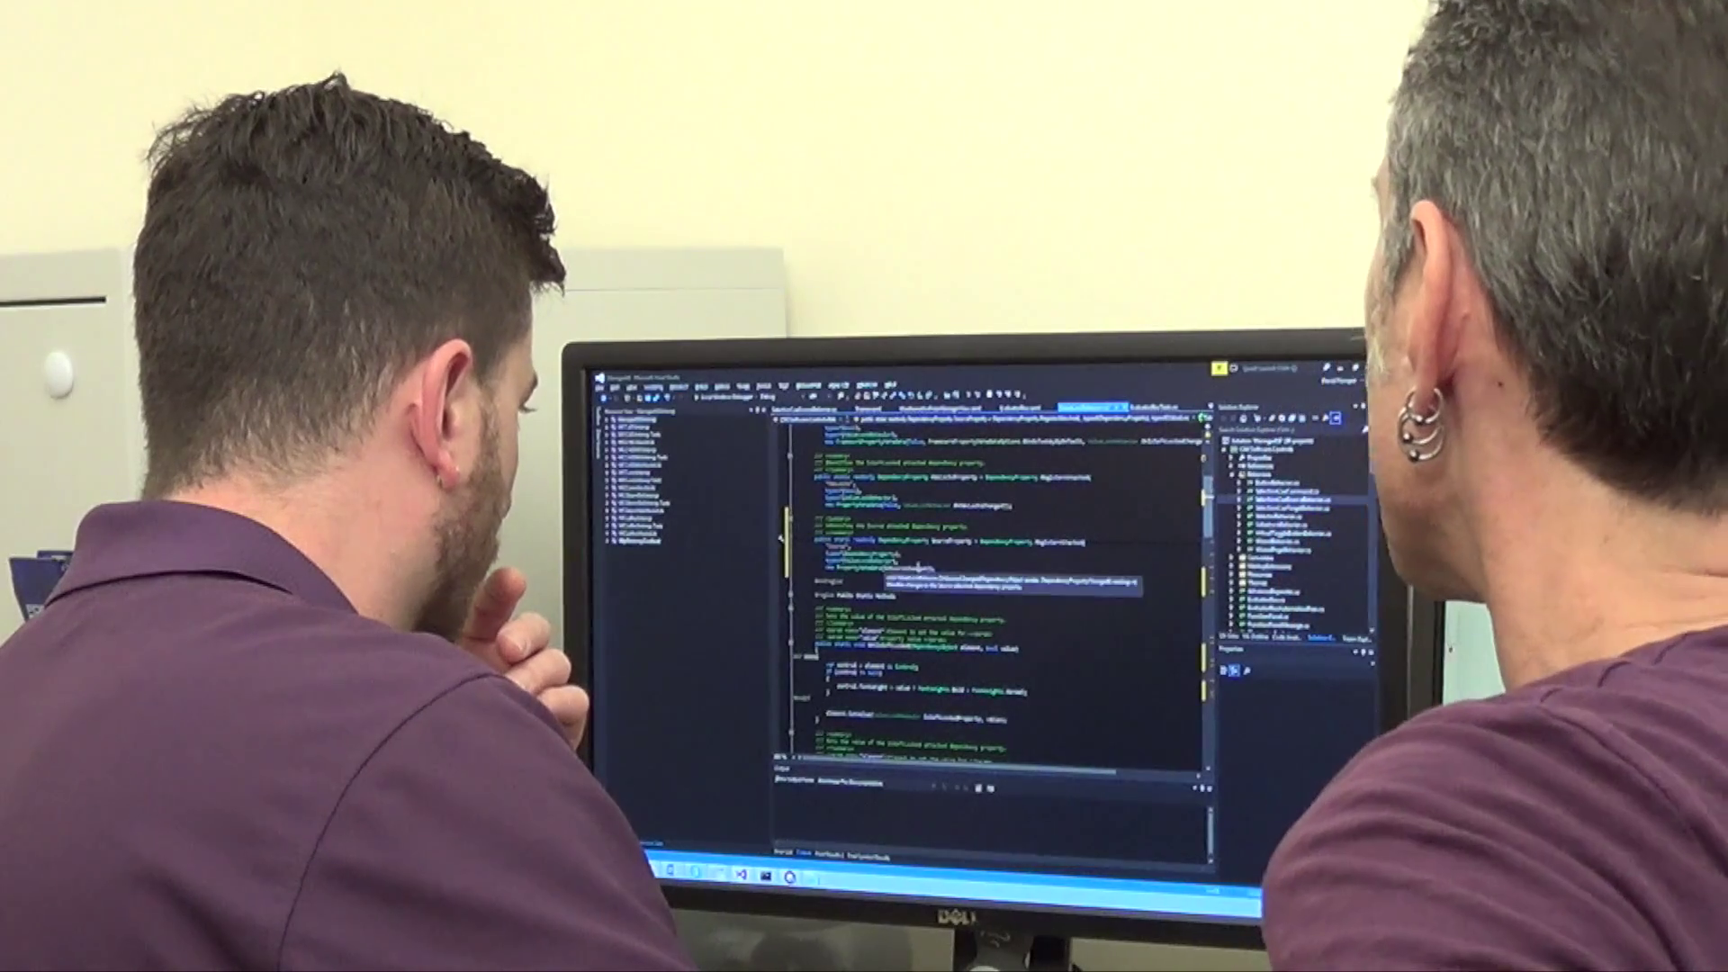
Delete the trailing comment at the end of the SourceProperty registration line in MainWindow.xaml.cs
scroll(990, 585, "down", 8)
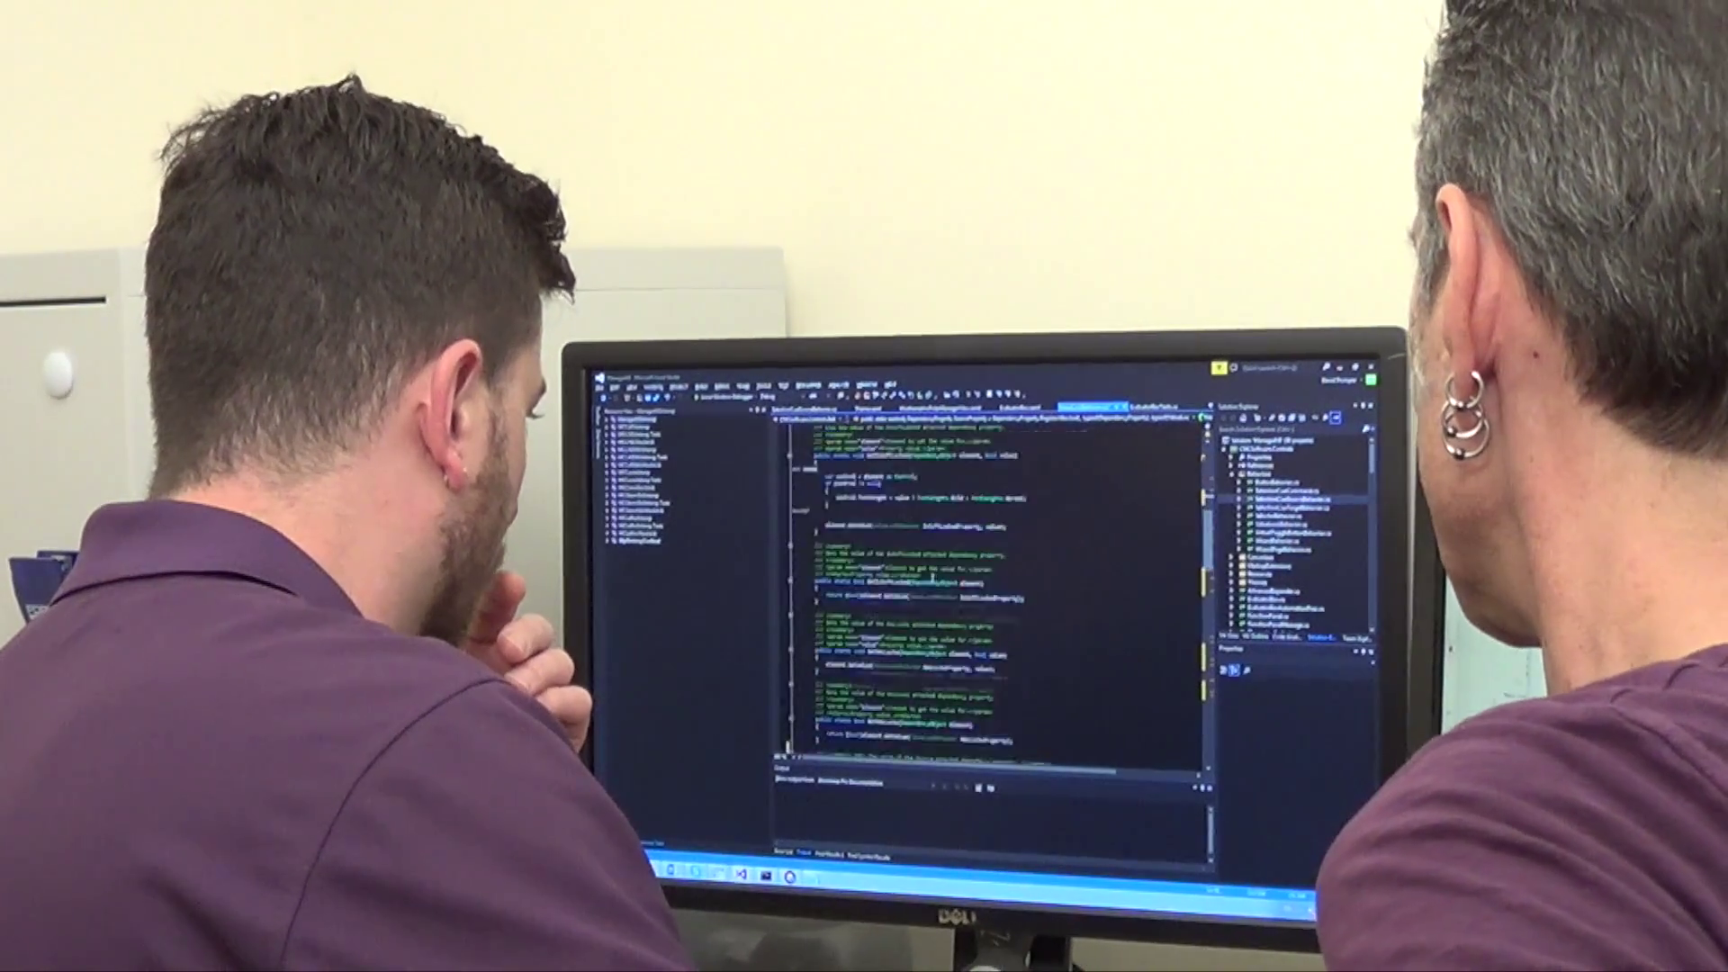
scroll(990, 585, "down", 10)
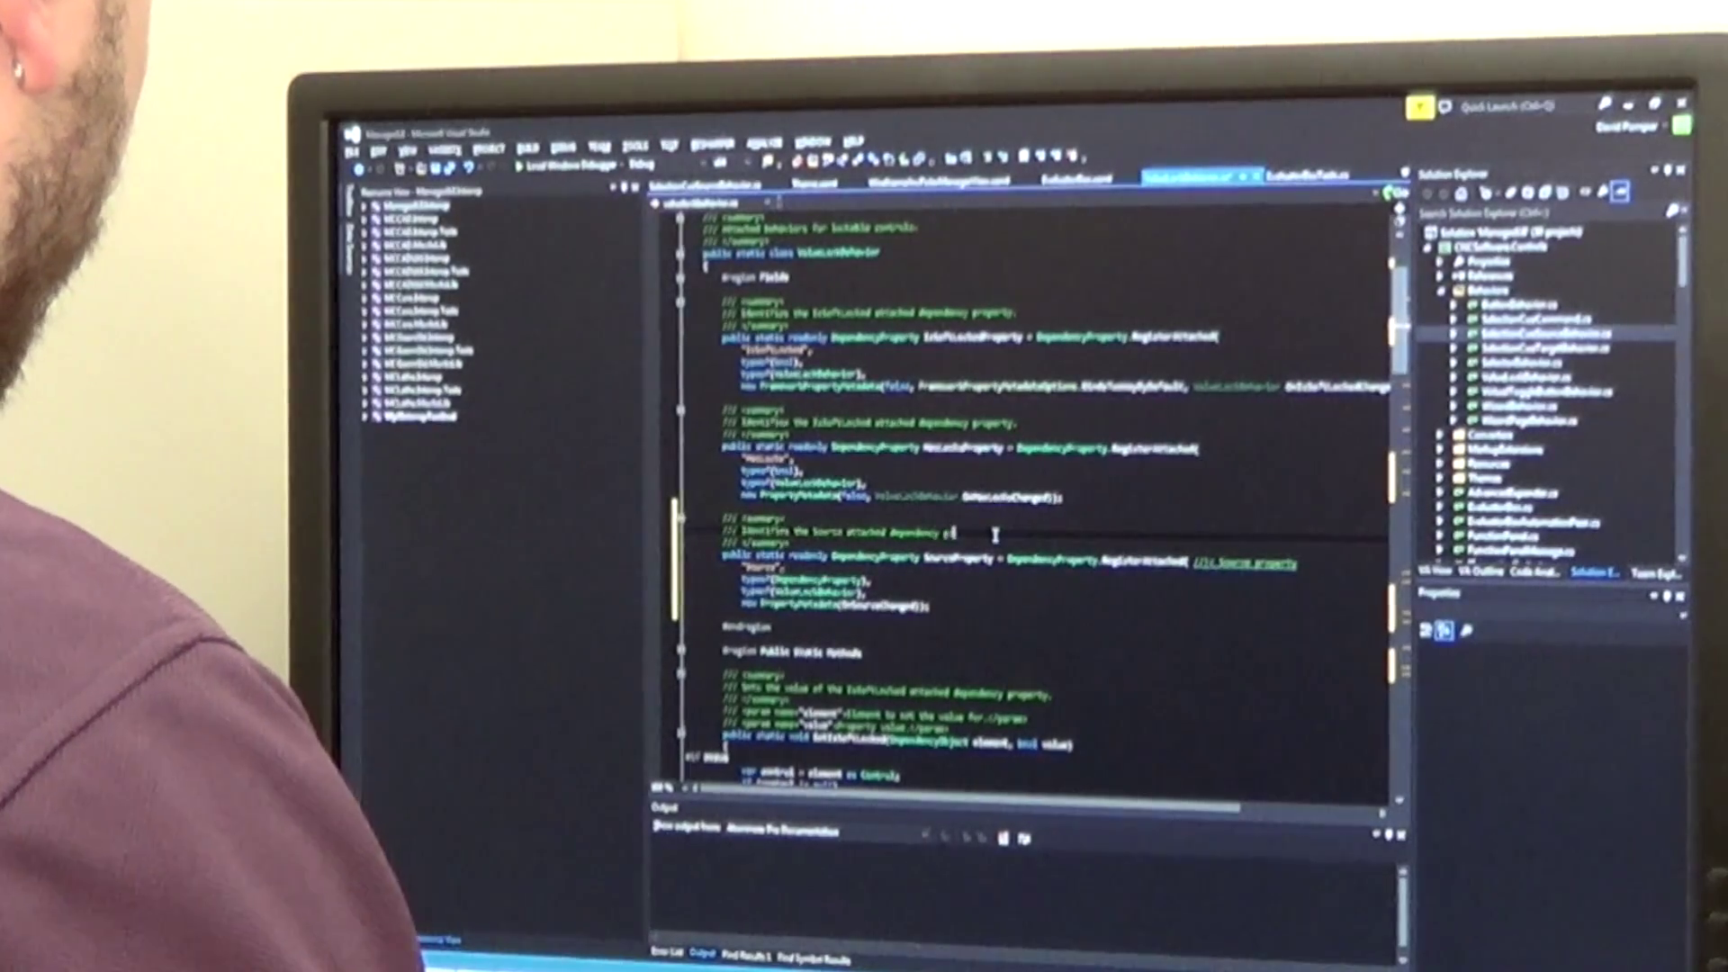
key("Down")
key("Down")
key("End")
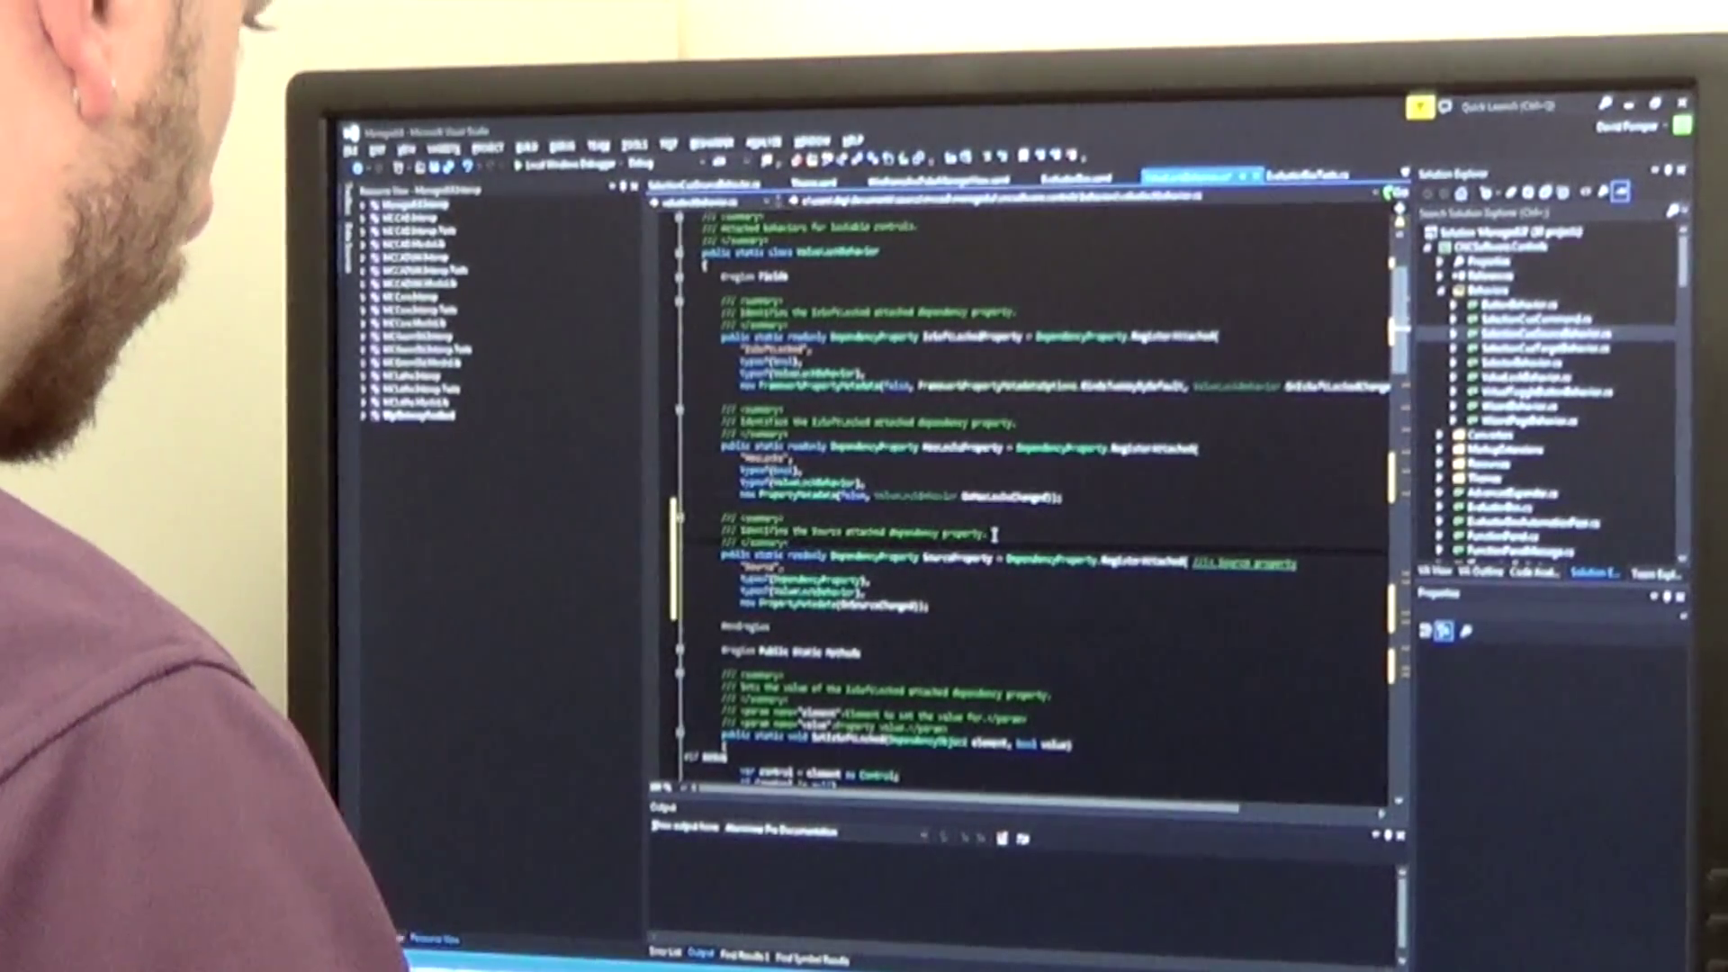
key("BackSpace")
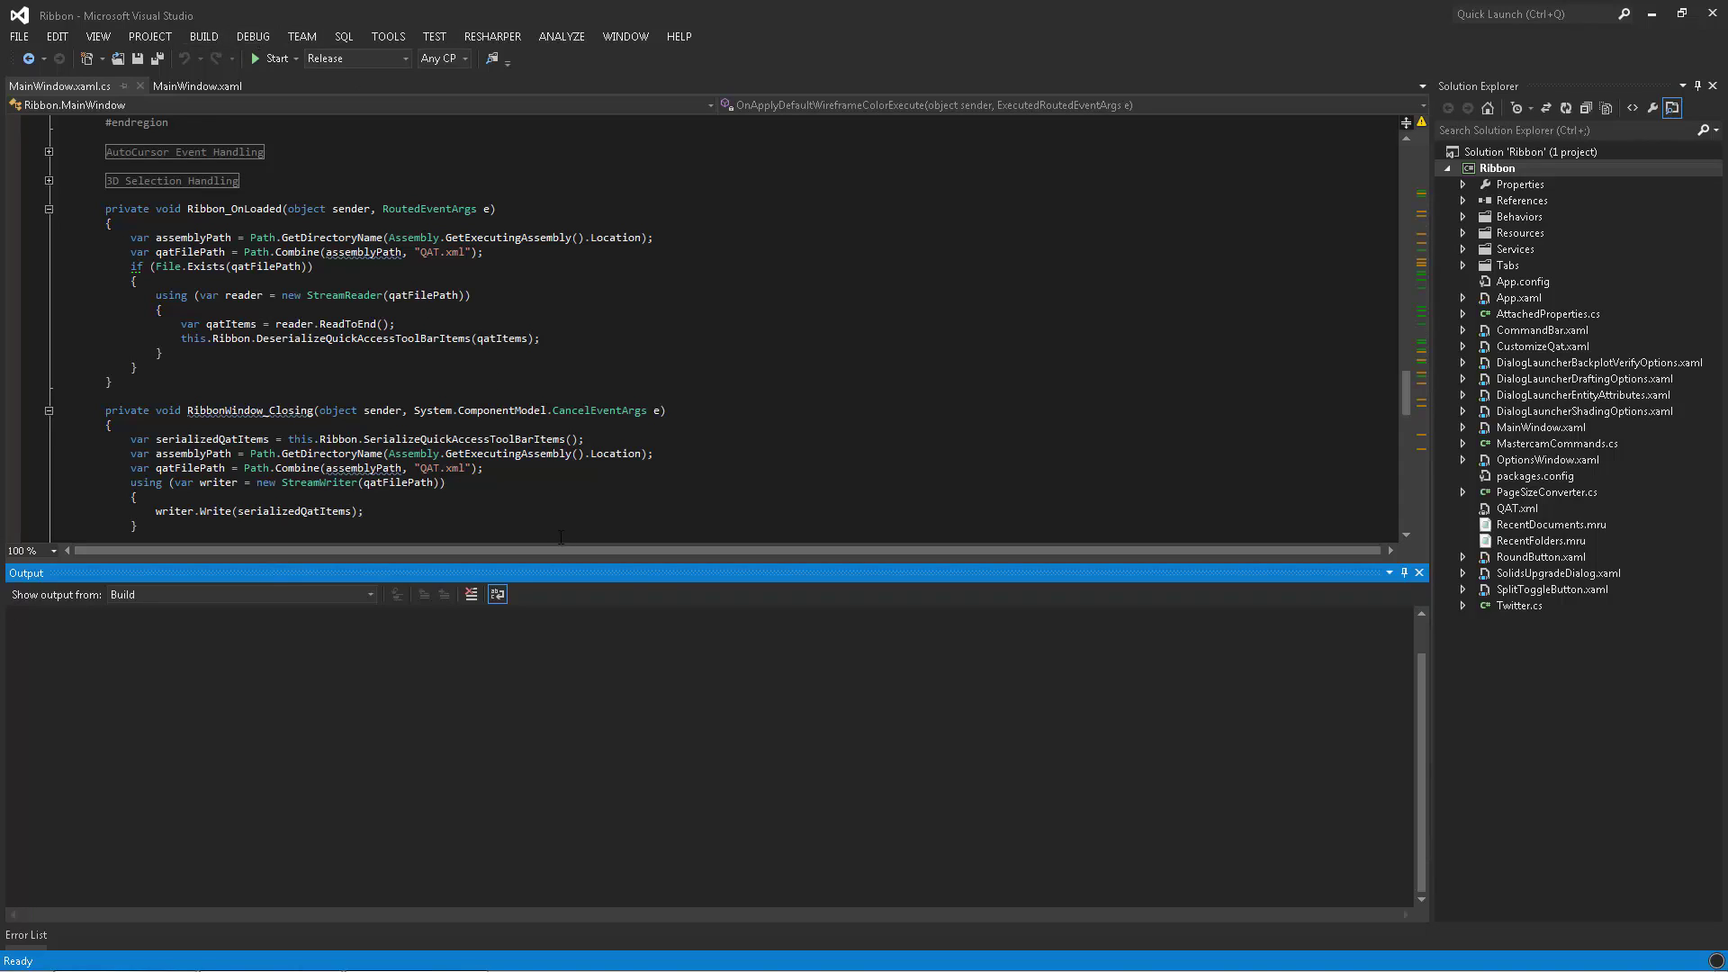
Build and launch the Ribbon project under the debugger with F5
key("F5")
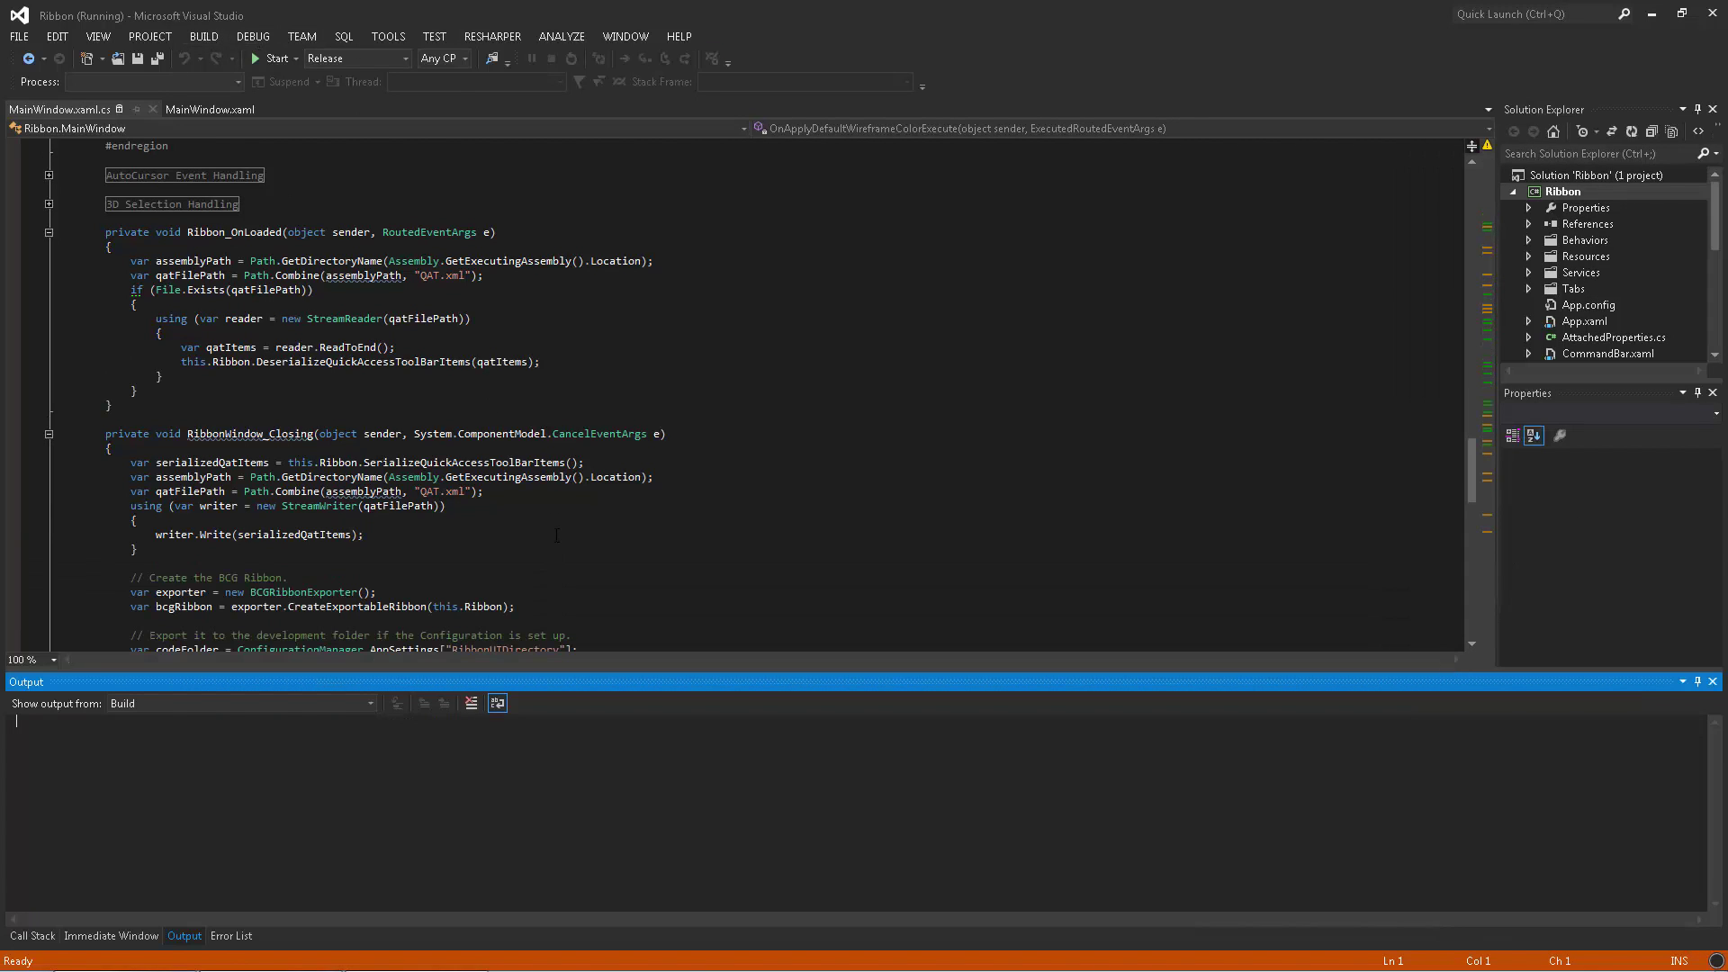